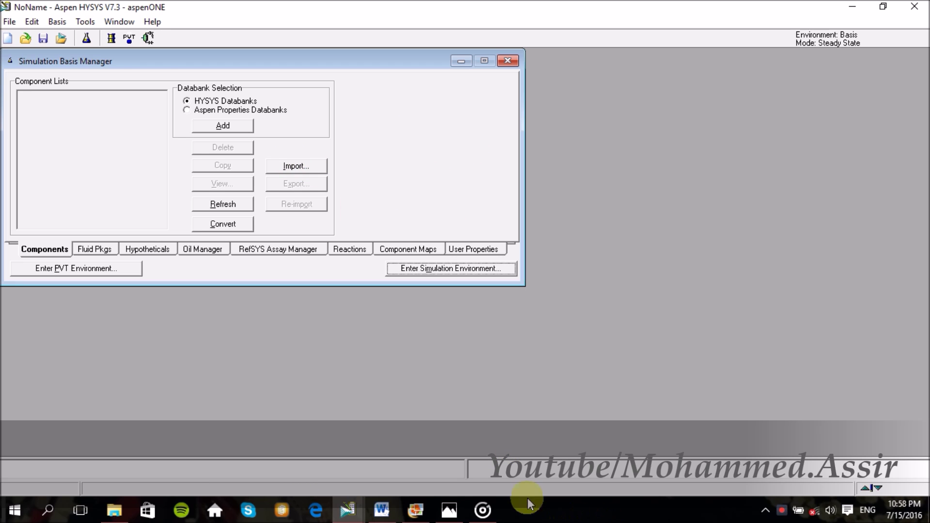
Create a component list from the HYSYS databanks and add nitrogen, CO2 and H2S.
left_click(207, 124)
left_click(389, 116)
type("N2")
key("Return")
type("Cco2")
key("Return")
type("h2s")
key("Return")
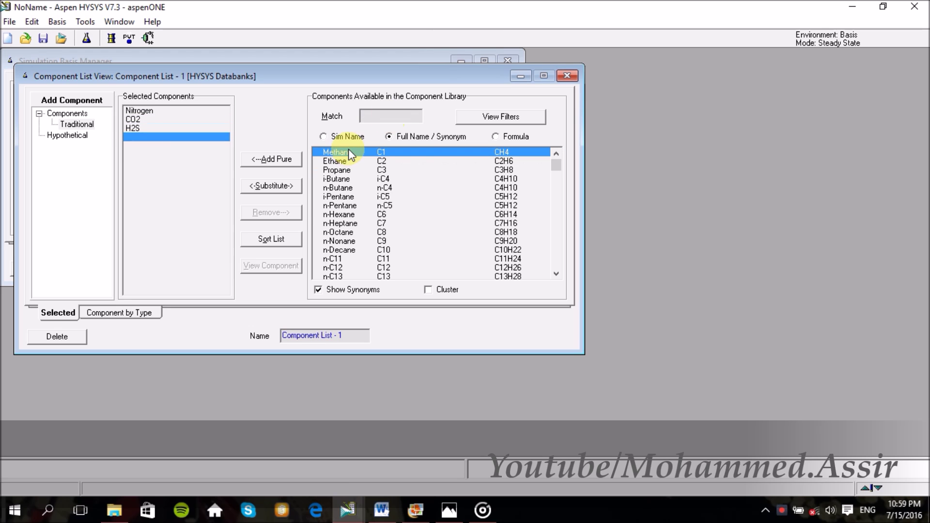
Add the pure components from methane through n-pentane to the component list.
left_click(348, 152)
key("shift+Down")
key("shift+Down")
key("shift+Down")
key("shift+Down")
key("shift+Down")
key("shift+Down")
left_click(270, 160)
Add H2O and TEG to the component list and close it.
type("H2O")
key("Return")
type("TEG")
key("Return")
left_click(569, 76)
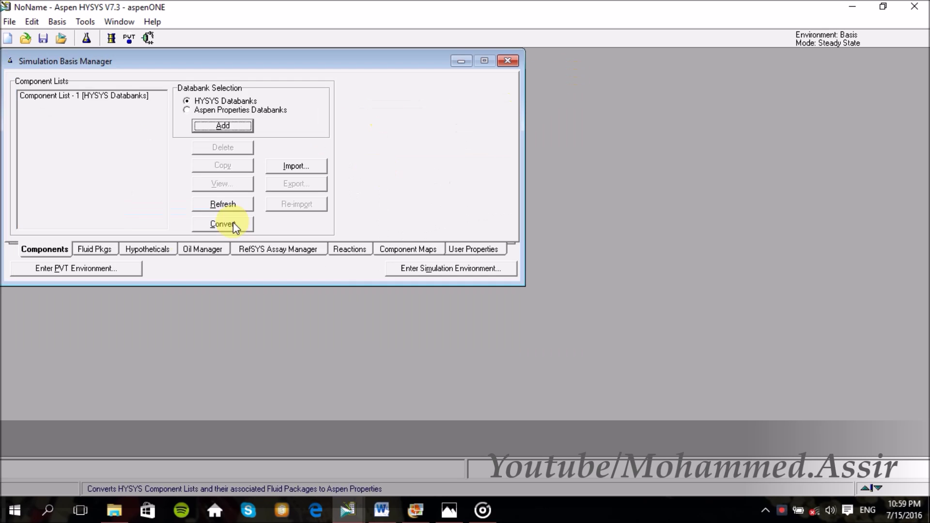
Add a fluid package using the Glycol Package property method.
left_click(95, 249)
left_click(191, 117)
left_click(77, 249)
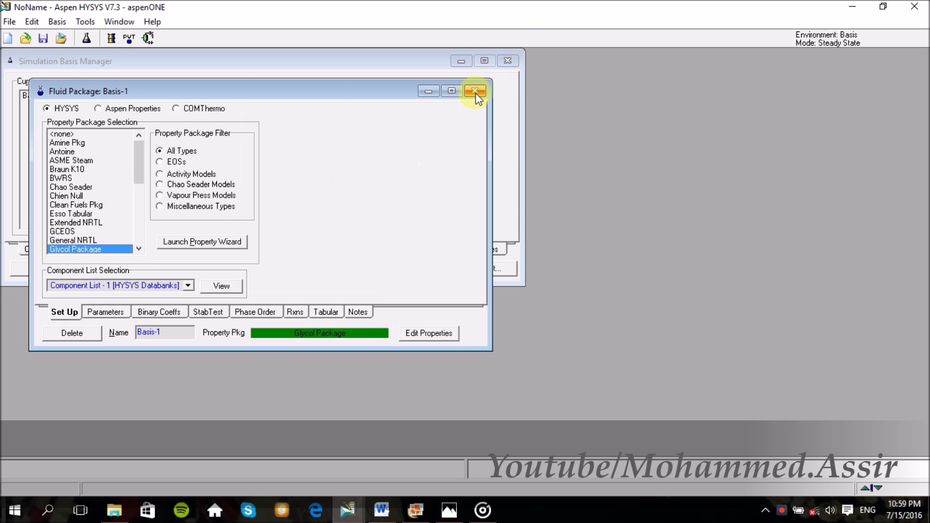
left_click(475, 91)
Enter the simulation environment and place three material streams on the flowsheet.
left_click(473, 268)
left_click(361, 60)
double_click(868, 92)
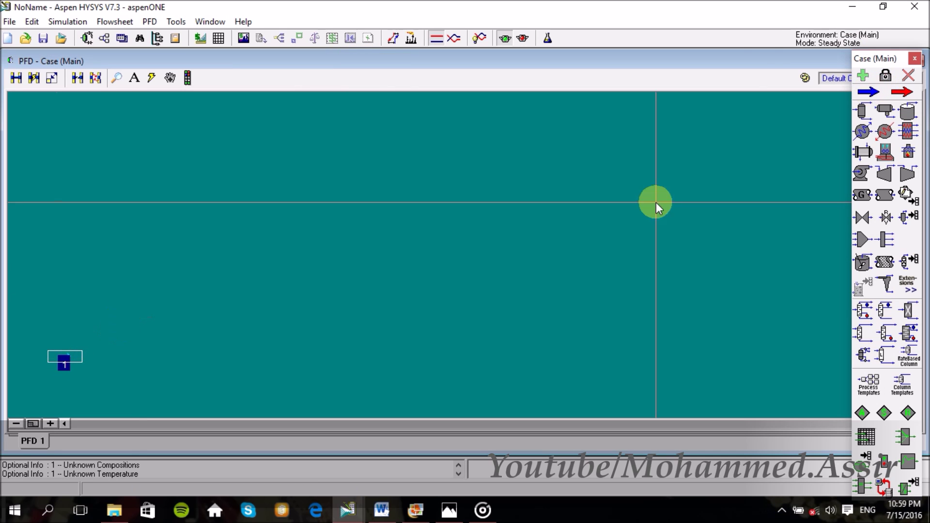
left_click(70, 298)
left_click(206, 189)
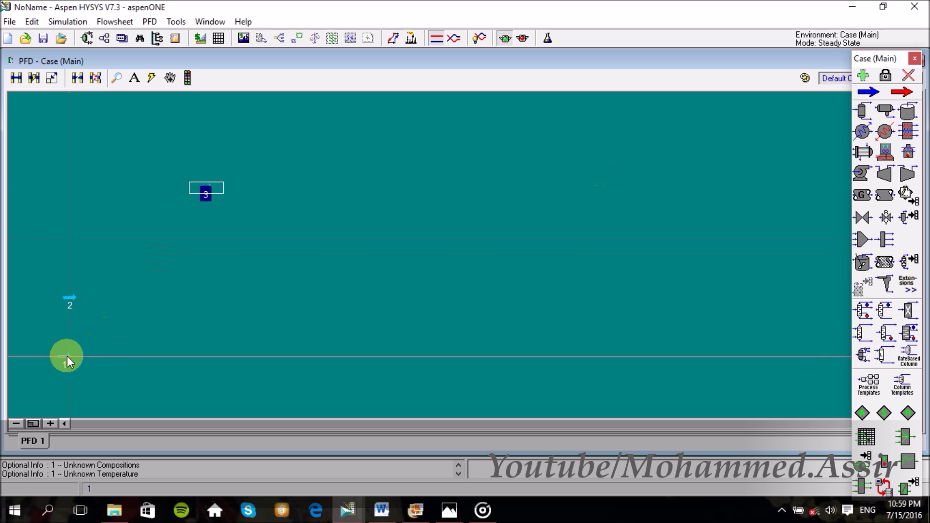
Rename material stream 1 as Free water.
double_click(66, 360)
left_click(266, 98)
type("Free wa")
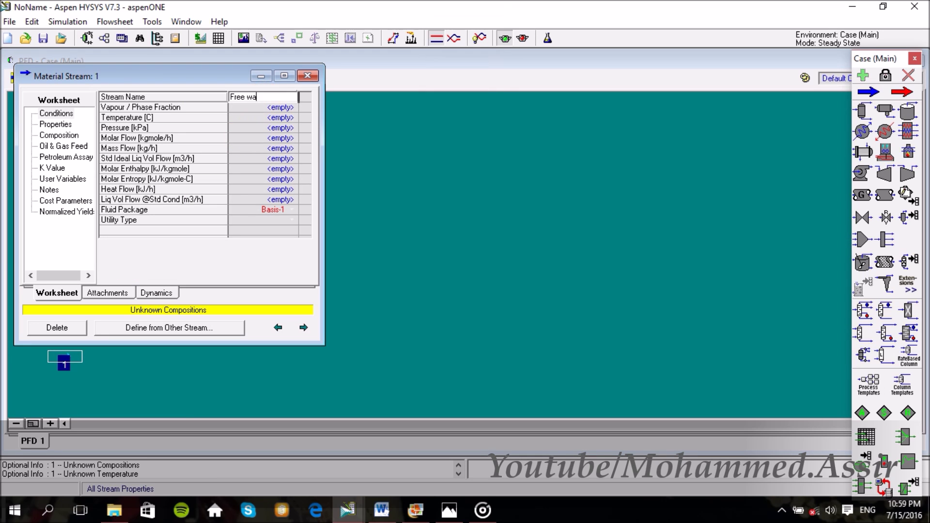
type("ter")
key("Return")
Set the Free water stream to 48 °C, 9200 kPa and a molar flow of 0.5 kgmole/h.
type("48")
key("Return")
type("9200")
key("Return")
type("0.5")
key("Return")
Define the Free water composition as H2O with mole fraction 1, normalize it and close the stream.
left_click(60, 136)
left_click(262, 196)
type("1")
key("Return")
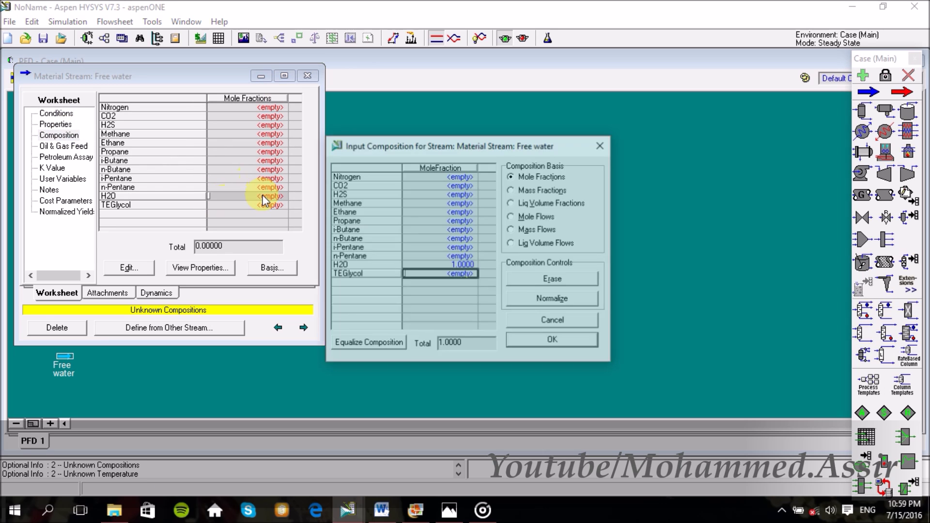
left_click(528, 299)
left_click(542, 341)
left_click(308, 76)
Rename material stream 2 as Natural Gas.
double_click(68, 300)
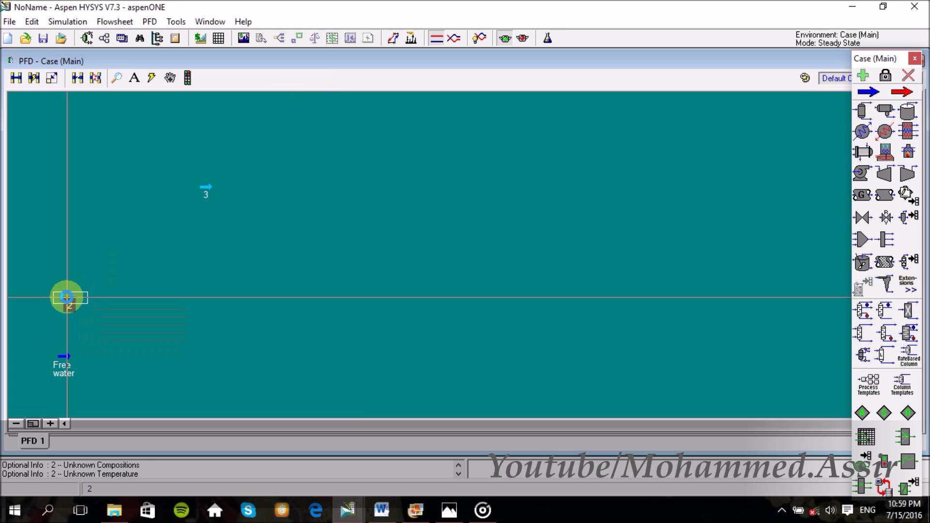
left_click(283, 114)
type("Natural Gas")
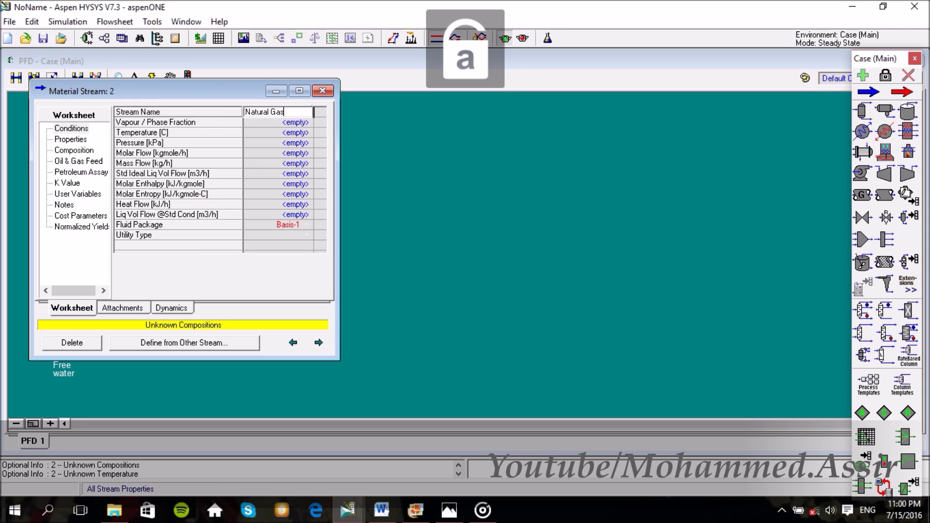
key("Return")
Set the Natural Gas stream to 30 °C, 9200 kPa and a molar flow of 498.1 kgmole/h.
type("30")
key("Return")
type("9200")
key("Return")
type("498.1")
key("Return")
Enter the Natural Gas mole fractions for nitrogen 0.0018, CO2 0.0284, H2S 0.0115 and methane 0.8988.
left_click(74, 150)
left_click(269, 122)
type("0.0018")
key("Return")
type("0.0284")
key("Return")
type("0.0115")
key("Return")
type("0.8988")
key("Return")
Enter mole fractions for ethane 0.0329, propane 0.0148, i-butane 0.0059, n-butane 0.0030, i-pentane 0.0010 and n-pentane 0.0009.
type("0.0329")
key("Return")
type("0.0148")
key("Return")
type("0.0059")
key("Return")
type("0.0030")
key("Return")
type("0.0010")
key("Return")
type("0.0009")
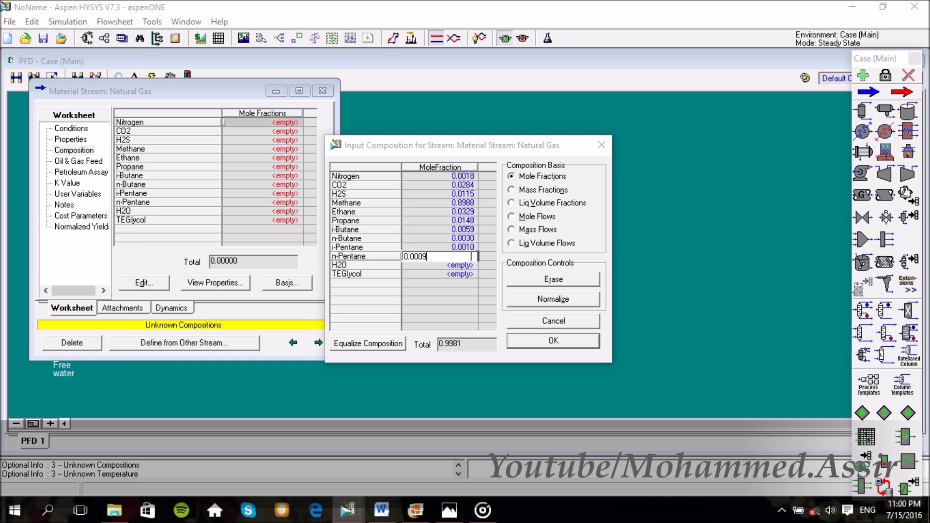
key("Return")
Enter mole fractions of 0.0005 each for H2O and TEGlycol, accept the composition and close the stream.
type("0.0005")
key("Return")
type("0.0005")
key("Return")
left_click(542, 341)
left_click(323, 90)
Rename material stream 3 as TEGlycol Feed.
left_click(869, 92)
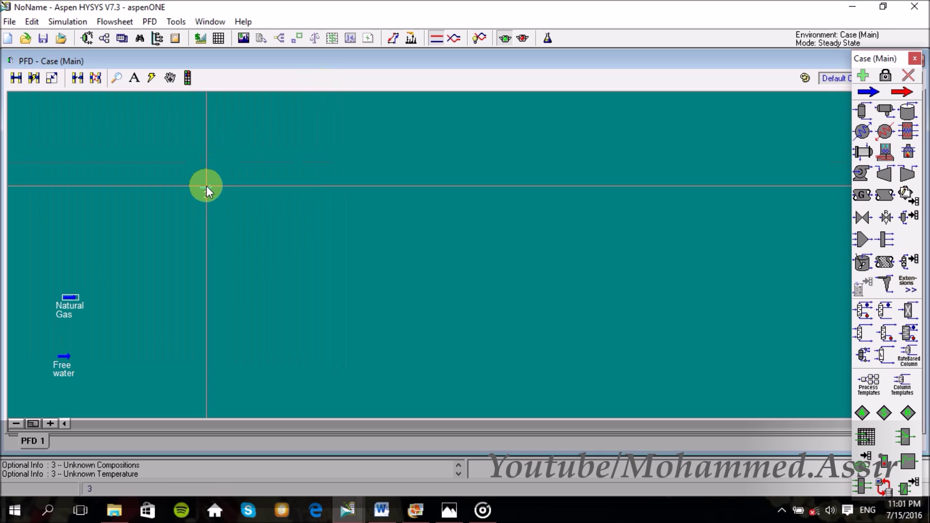
left_click(206, 186)
double_click(206, 187)
left_click(313, 128)
key("Caps_Lock")
type("TEGlycol Feed")
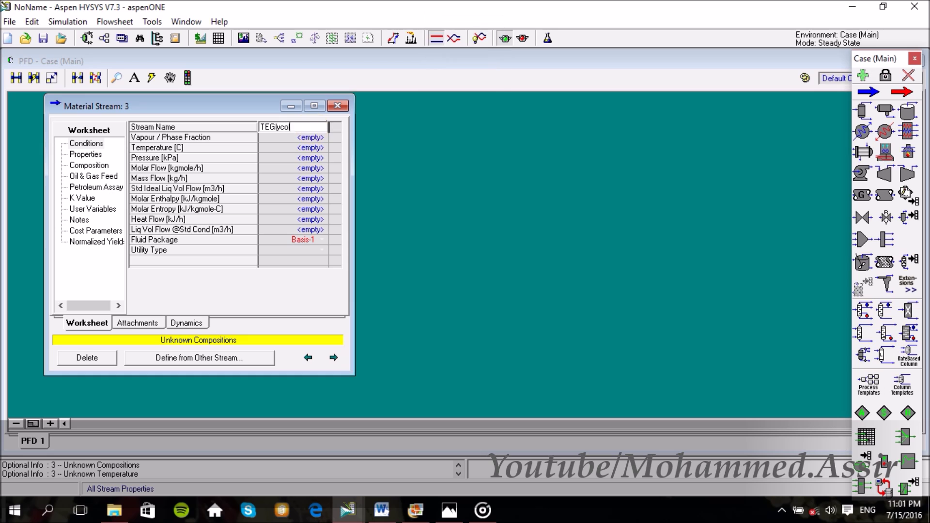
key("Return")
Set the TEGlycol Feed stream to 48.89 °C, 6325 kPa and a molar flow of 3.443 kgmole/h.
key("Down")
type("48.89")
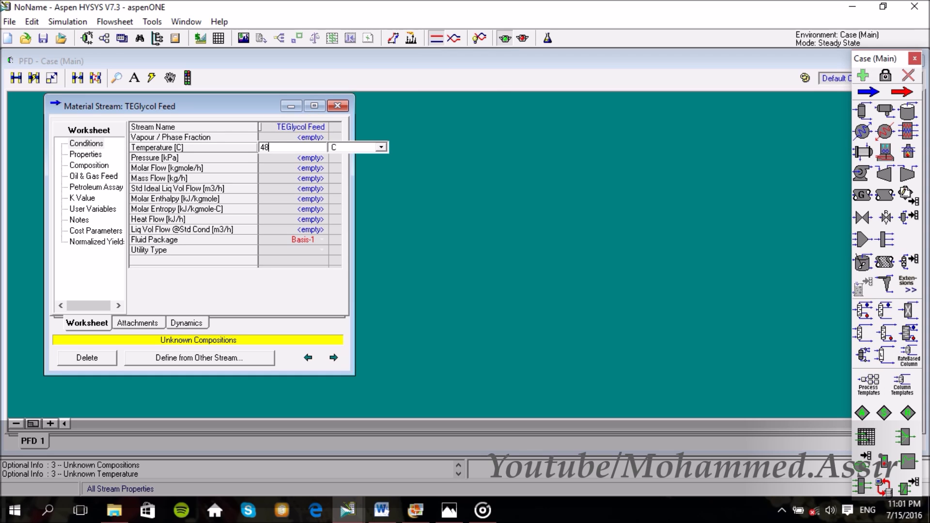
key("Return")
type("6325")
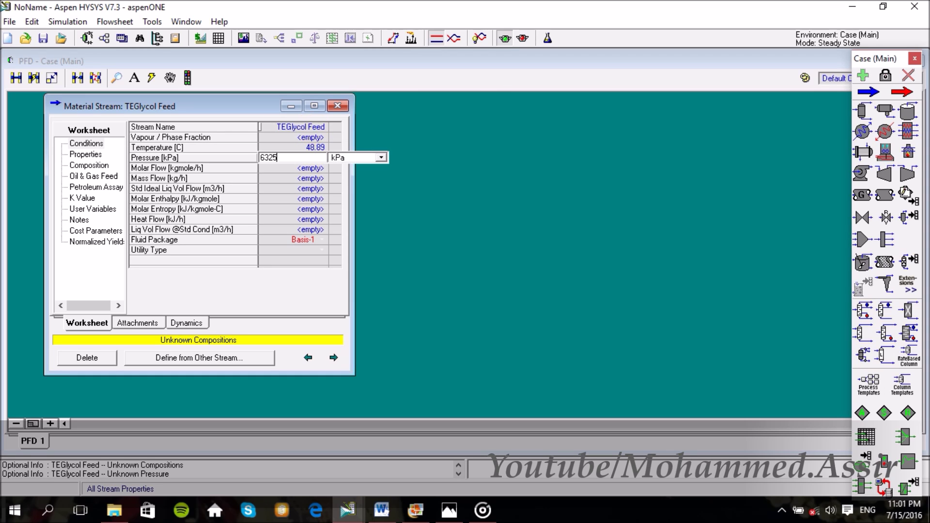
key("Return")
key("Down")
key("Up")
type("3.443")
key("Return")
Define the TEGlycol Feed composition as 0.0096 H2O and 0.99 TEGlycol, accept it and close the stream.
left_click(104, 163)
left_click(283, 226)
type("0.0096")
key("Return")
type("0.99")
left_click(554, 341)
left_click(337, 106)
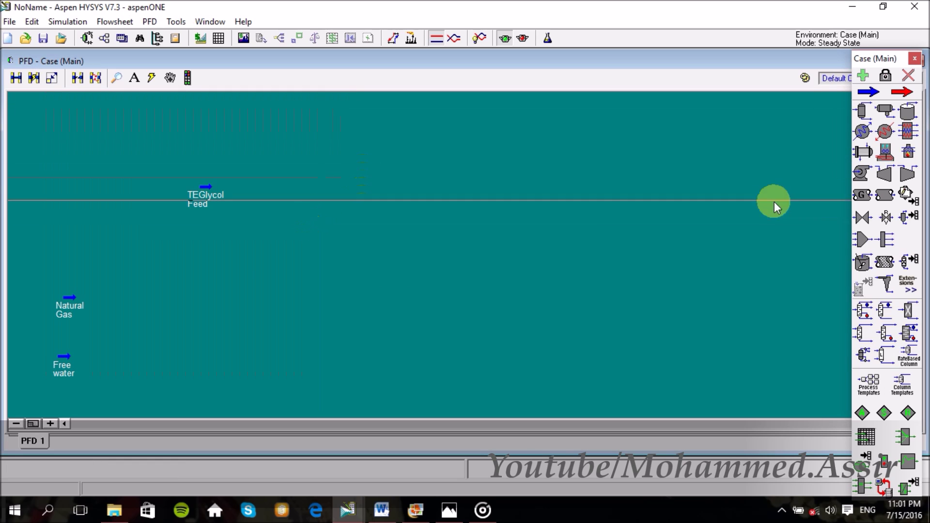
Place a mixer beside the two feed streams and connect Natural Gas and Free water as its inlets.
left_click(863, 239)
left_click(116, 329)
double_click(118, 333)
left_click(226, 237)
left_click(194, 256)
left_click(184, 259)
Name the mixer's outlet stream Mix out and close the mixer.
left_click(339, 236)
type("Mix out")
key("Return")
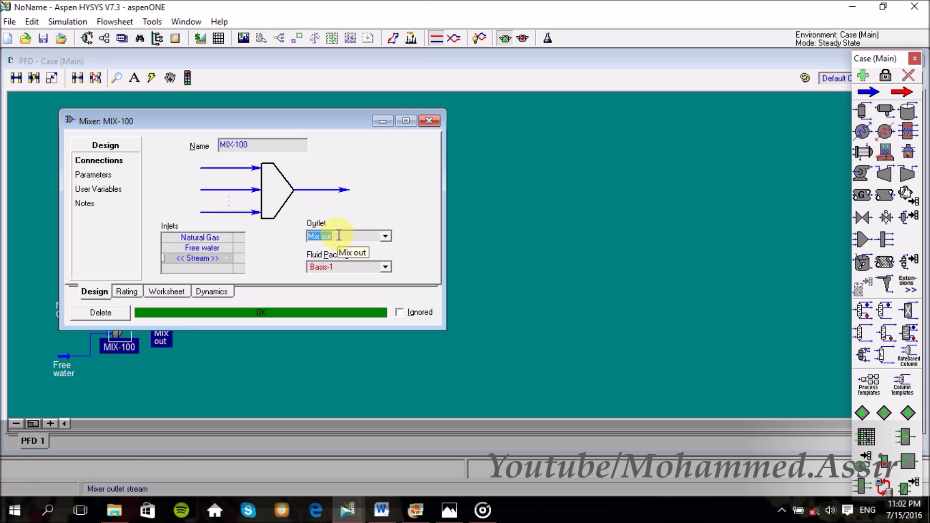
left_click(429, 122)
Place a separator after the mixer and connect Mix out as its inlet.
left_click(862, 110)
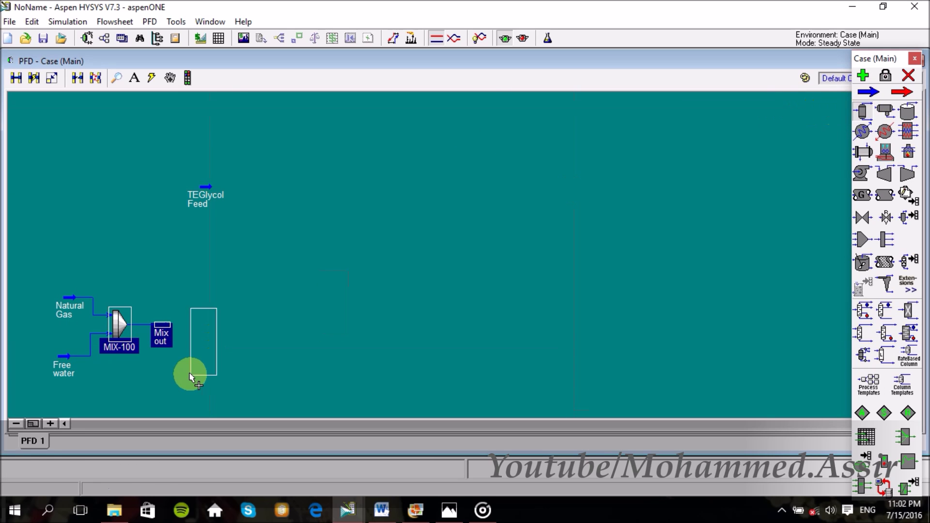
left_click(208, 320)
double_click(207, 320)
left_click(233, 182)
left_click(213, 190)
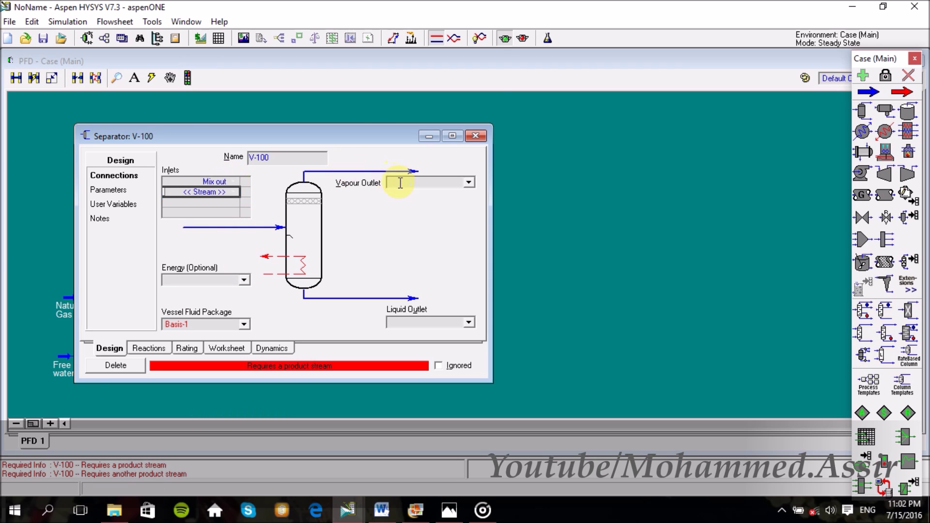
Name the separator's vapour outlet Wet Gas and its liquid outlet Bottom 1, and close the separator.
left_click(394, 183)
type("G")
type("et Gas")
key("Return")
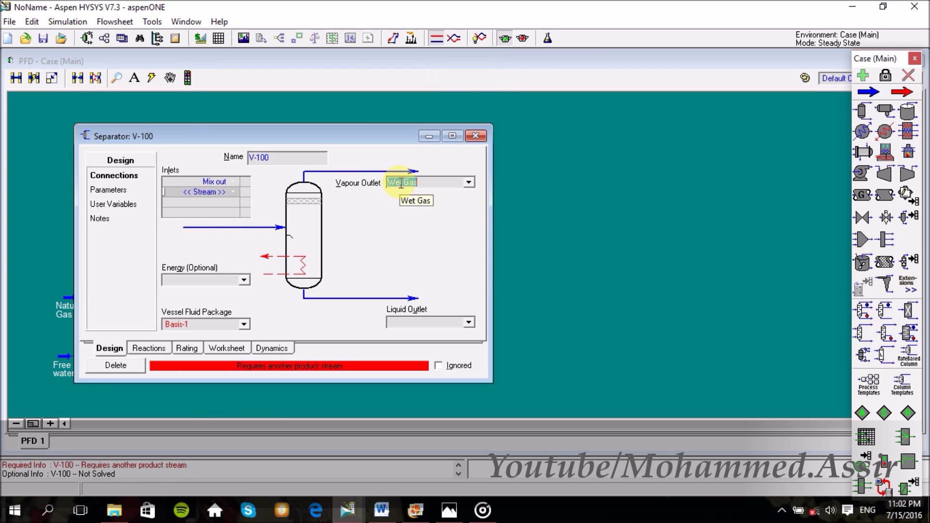
left_click(411, 321)
type("Bt")
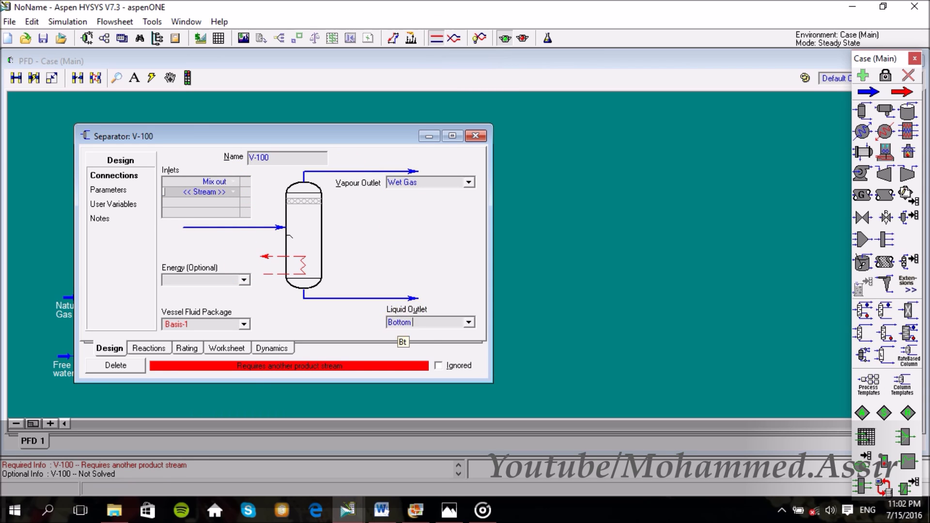
key("Return")
left_click(476, 136)
Place a cooler after the separator with inlet Wet Gas, outlet Cold gas and energy stream Cooler Q1.
left_click(862, 131)
left_click(276, 288)
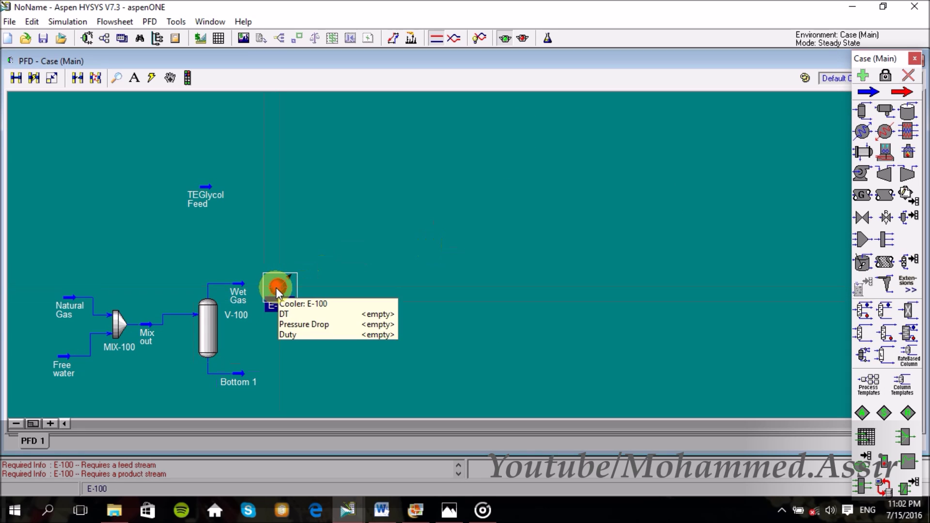
double_click(276, 288)
left_click(278, 217)
left_click(218, 247)
type("Cold")
type("Cooler Q1")
key("Return")
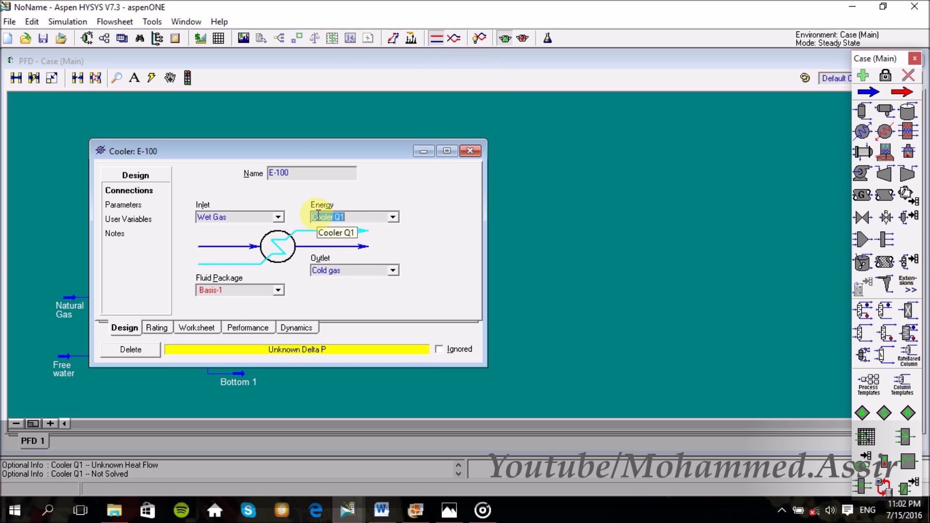
Set the temperature of the cooler's Cold gas outlet to 25 °C.
left_click(186, 329)
left_click(390, 195)
key("Return")
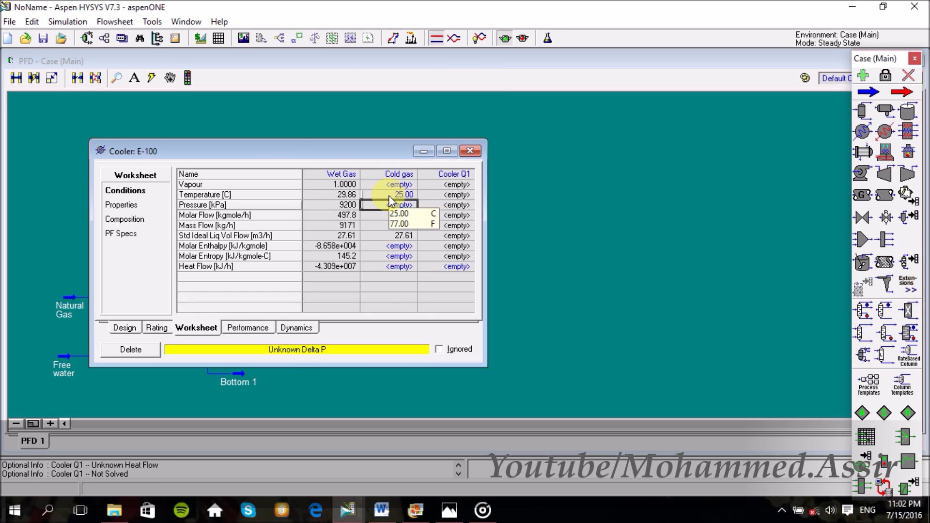
Set the pressure of the cooler's Cold gas outlet to 9190 kPa and close the cooler.
type("9190")
key("Return")
left_click(473, 152)
Place a second separator after the cooler and connect Cold gas as its inlet.
left_click(862, 111)
left_click(356, 351)
double_click(364, 322)
left_click(262, 212)
left_click(221, 230)
Name the second separator's vapour outlet Gas Feed and its liquid outlet Bottom 2, and close the separator.
left_click(437, 214)
type("g")
key("Caps_Lock")
key("Caps_Lock")
left_click(447, 217)
key("BackSpace")
key("BackSpace")
key("BackSpace")
key("BackSpace")
key("BackSpace")
key("BackSpace")
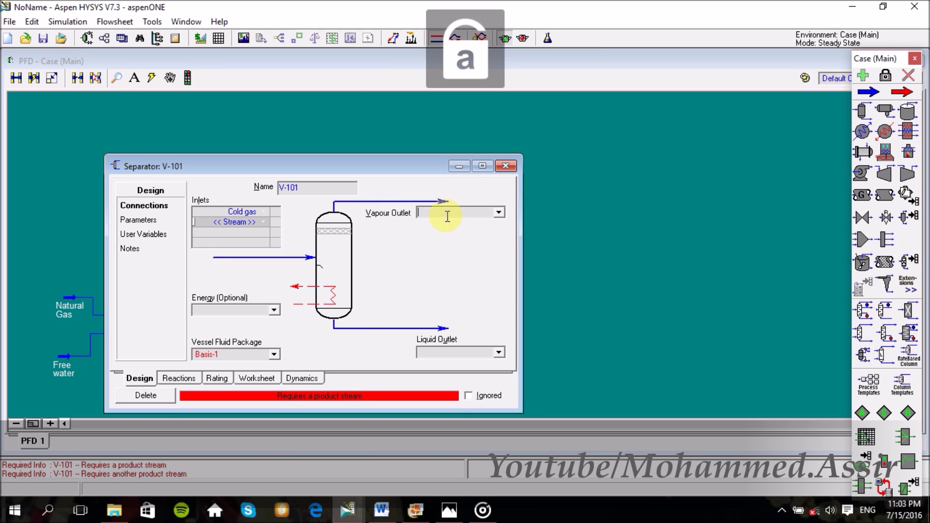
key("BackSpace")
key("BackSpace")
type("Bottom 2")
key("Return")
left_click(505, 166)
Place a mixer below the second separator and connect Bottom 2 and Bottom 1 as its inlets.
left_click(861, 245)
left_click(455, 399)
double_click(467, 380)
left_click(289, 299)
left_click(272, 308)
left_click(289, 308)
left_click(248, 318)
Name the new mixer's outlet To LNG Plant and close the mixer.
left_click(404, 295)
key("Caps_Lock")
type("To")
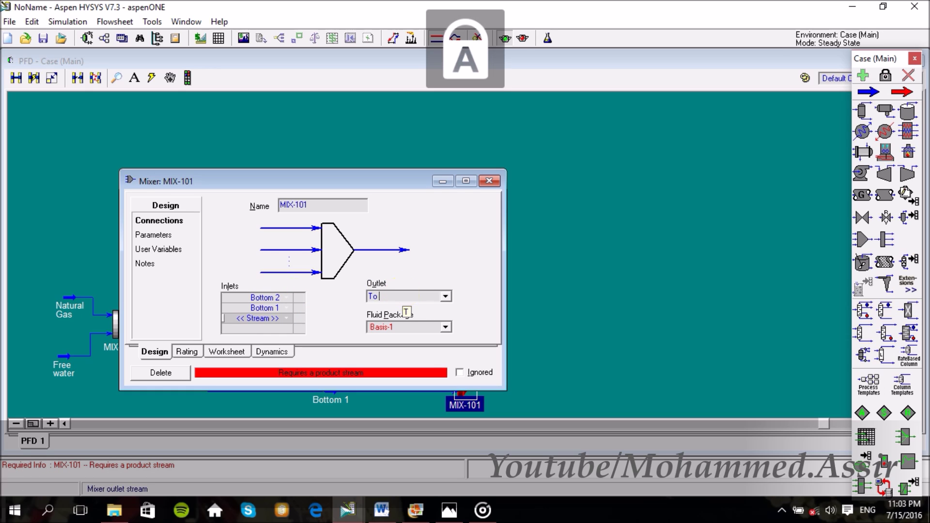
type(" LNG Plant")
key("Return")
left_click(489, 181)
Move the Gas Feed and TEGlycol Feed streams near each other and place an absorber column beside them.
left_click_drag(399, 275, 398, 247)
left_click_drag(208, 188, 388, 199)
left_click(866, 340)
left_click(443, 208)
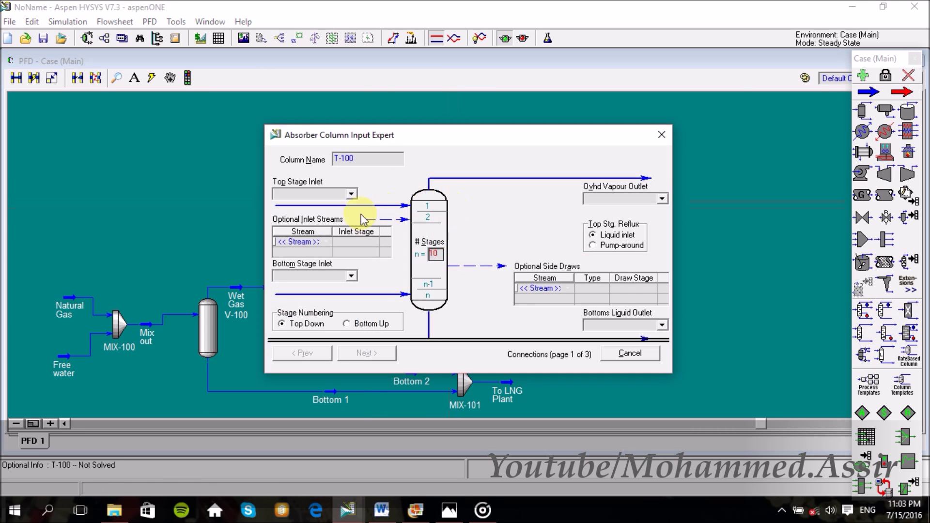
Connect TEGlycol Feed to the absorber's top stage and Gas Feed to its bottom stage.
left_click(351, 194)
left_click(309, 215)
left_click(351, 275)
left_click(291, 285)
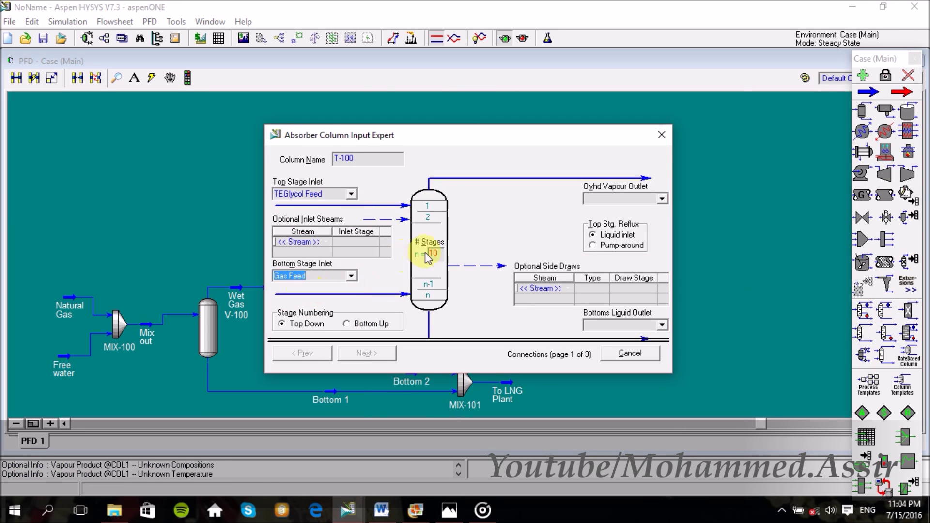
Give the absorber 8 stages and name its overhead vapour outlet Dry Gas and bottoms liquid outlet Rich TEGlycol.
left_click(434, 254)
type("8Dry Gas")
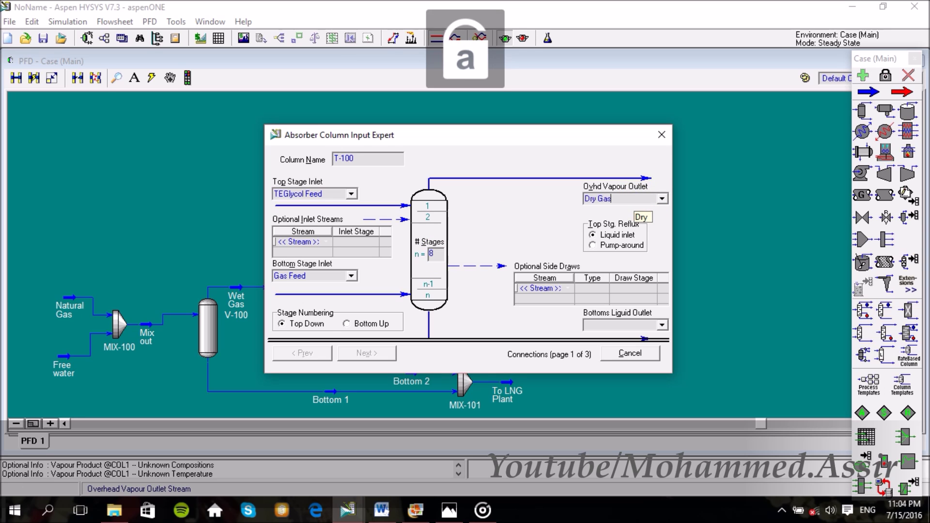
left_click(559, 291)
type("Rich TEGlycol")
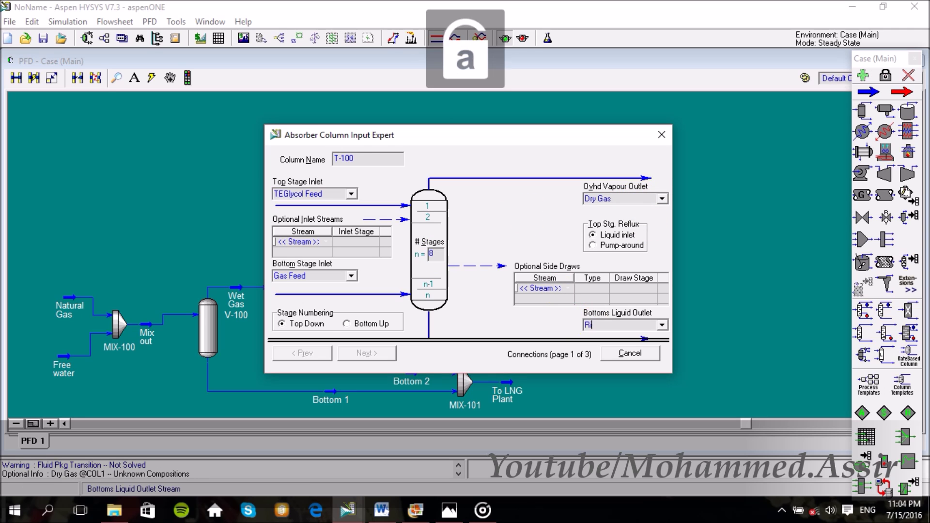
key("Return")
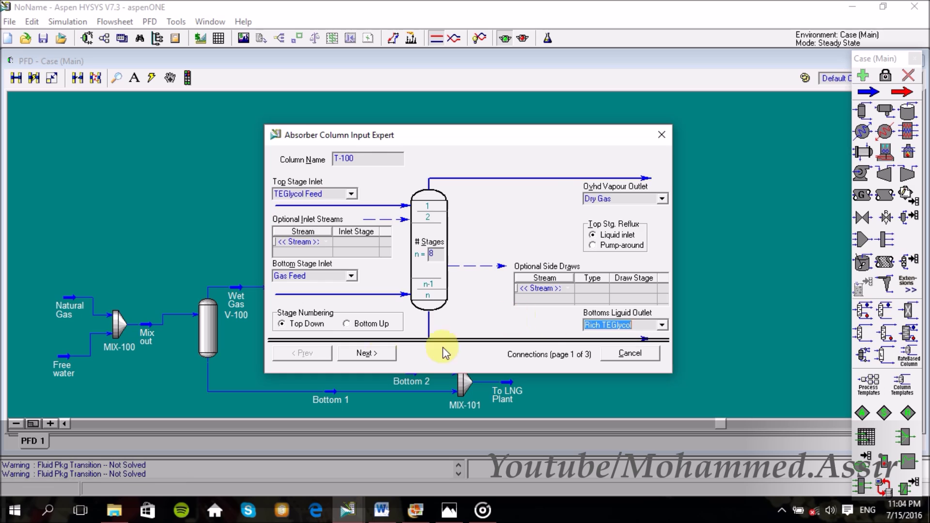
Set the absorber's top stage pressure to 6190 kPa, enter its bottom stage pressure, and finish the column setup.
left_click(368, 354)
left_click(559, 207)
type("6190")
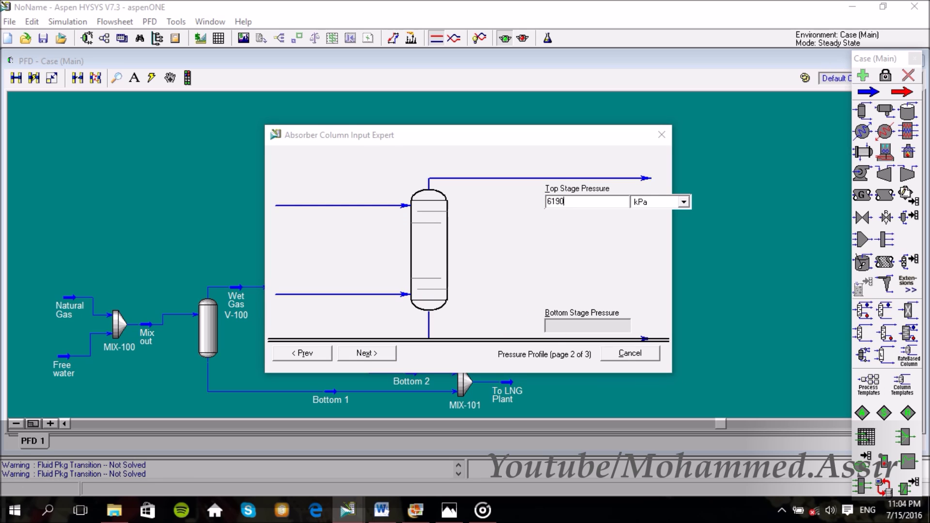
left_click(560, 271)
left_click(557, 330)
type("62")
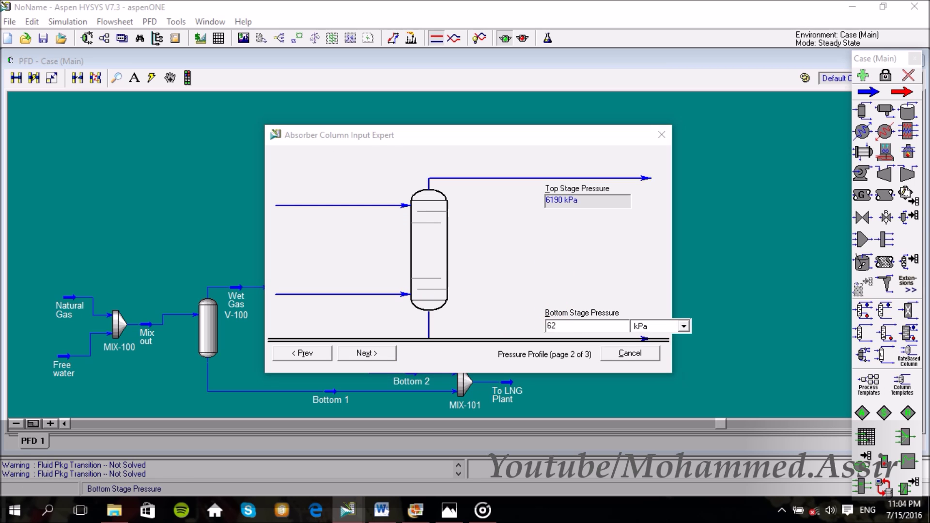
left_click(367, 353)
left_click(366, 352)
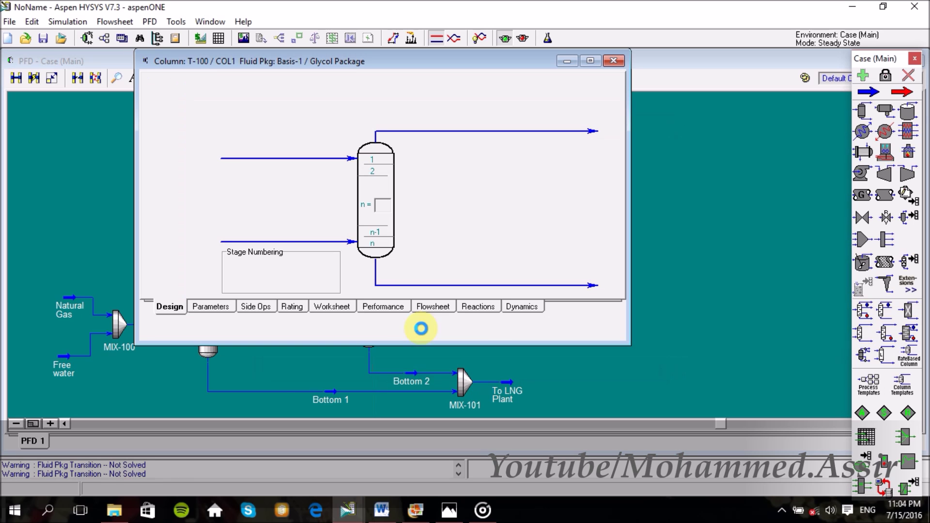
Run the absorber column, close it, and check the Rich TEGlycol stream.
left_click(340, 333)
left_click(614, 61)
double_click(521, 270)
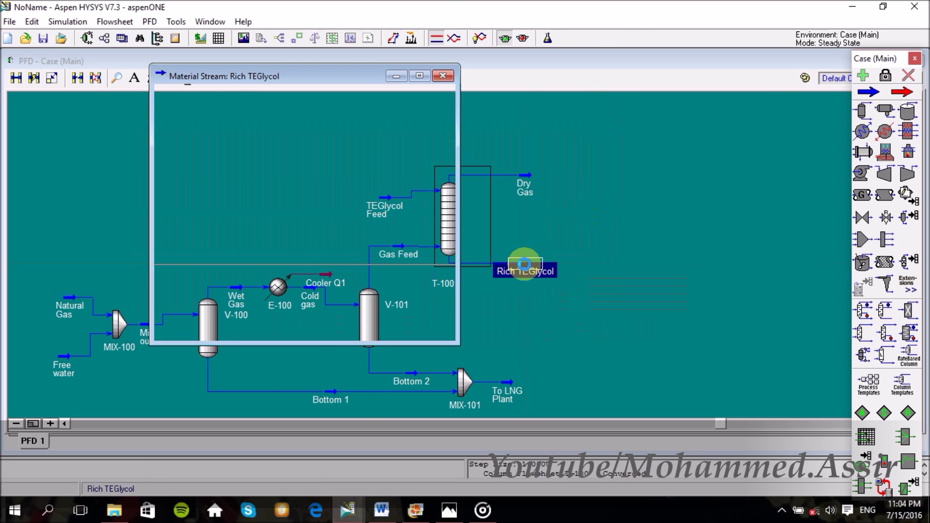
left_click(442, 75)
Place a valve after the absorber with inlet Rich TEGlycol and outlet Rich To H.X.
left_click(863, 218)
left_click(580, 272)
double_click(583, 269)
left_click(342, 190)
left_click(297, 211)
left_click(385, 191)
type("Rich To H.X")
key("Return")
Set the valve's pressure drop to 90 psi and close the valve.
left_click(214, 145)
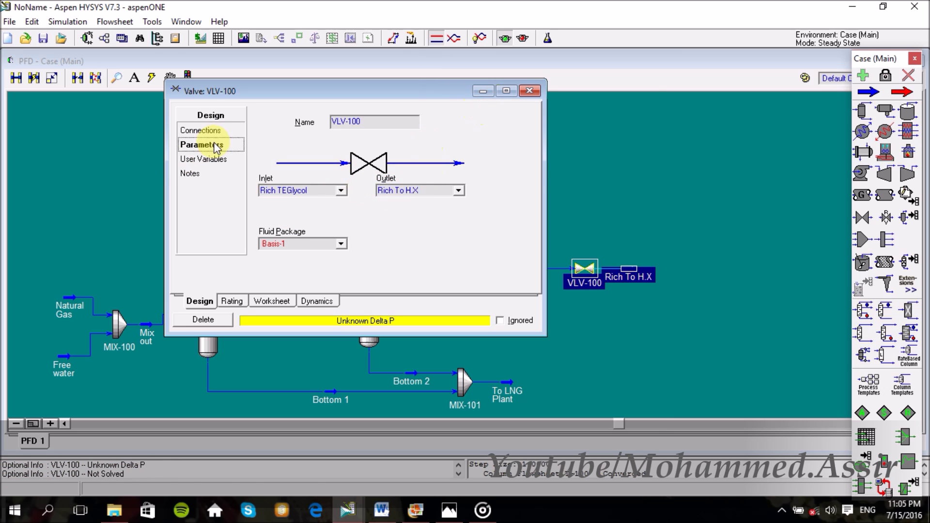
left_click(343, 137)
type("90")
left_click(457, 131)
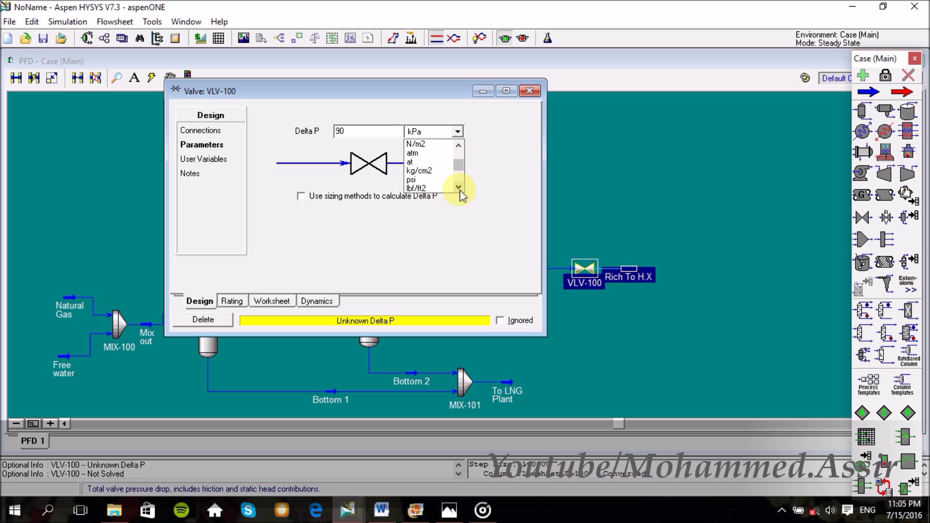
left_click(417, 180)
left_click(530, 92)
Place a cooler after the valve and connect Rich To H.X as its inlet.
left_click(864, 132)
left_click(678, 288)
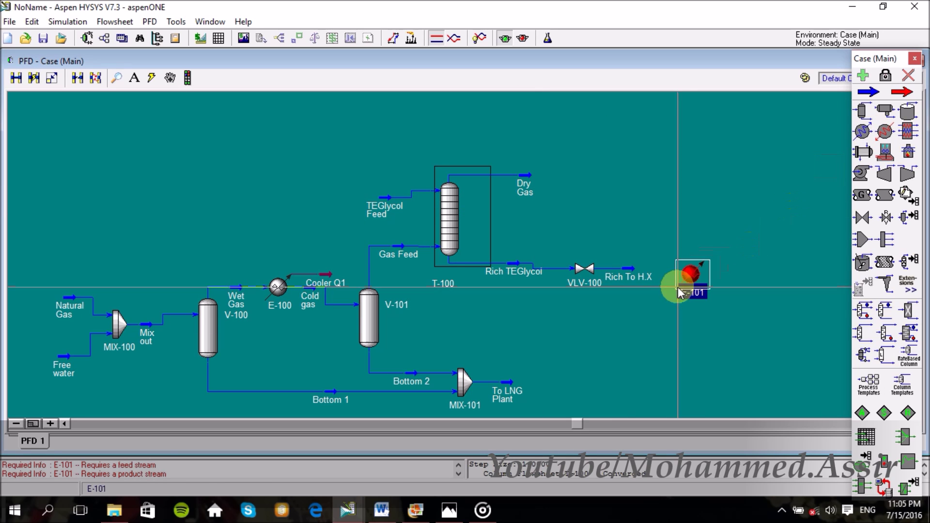
double_click(690, 276)
left_click(369, 172)
left_click(320, 194)
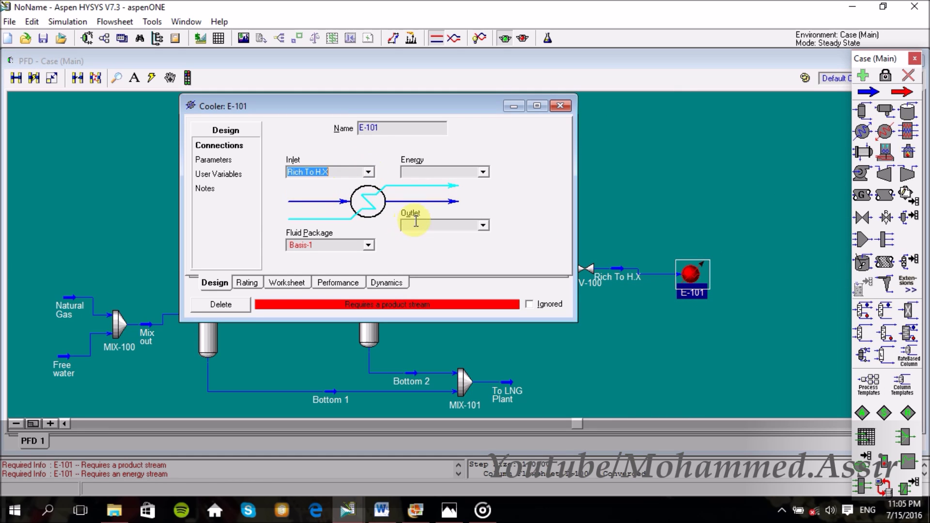
Name the outlet of the cooler after the valve TEG to Stripper.
type("teg")
key("BackSpace")
key("BackSpace")
key("BackSpace")
key("Caps_Lock")
type("TE")
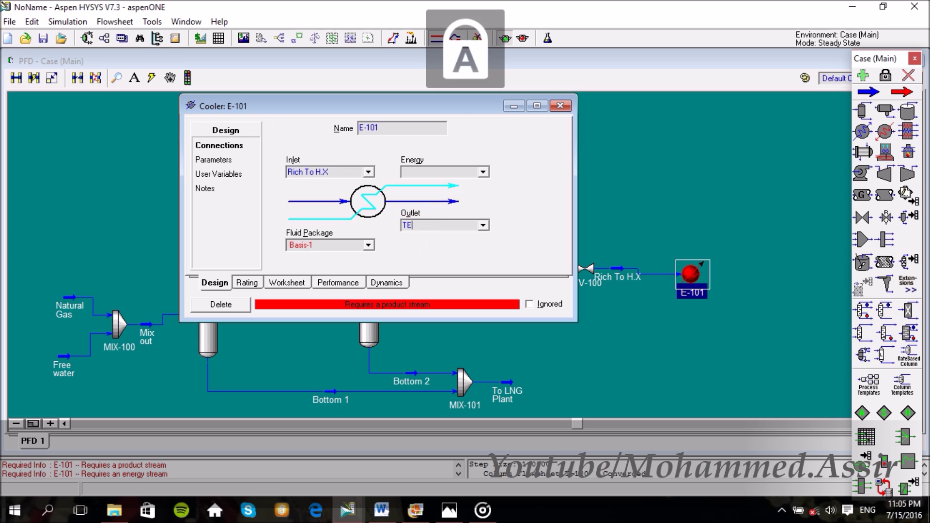
type("G to Strippe")
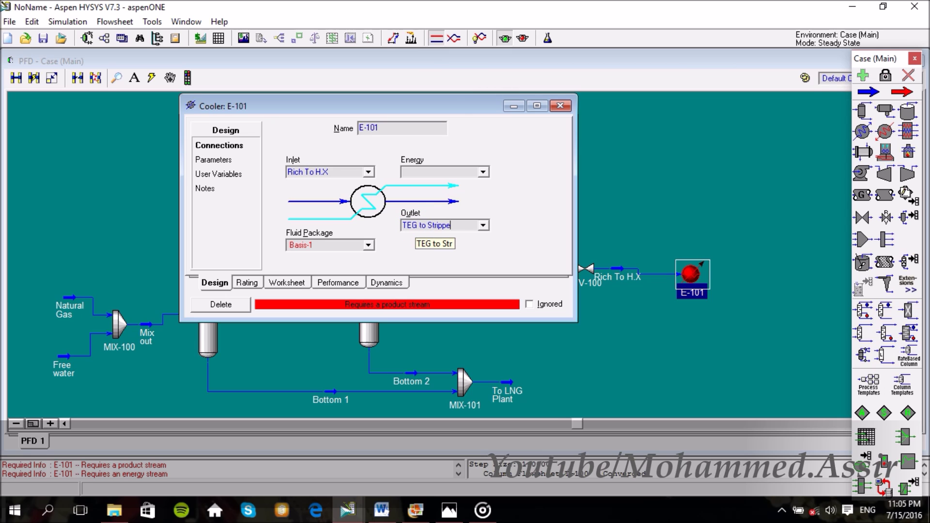
key("Return")
Name the energy stream of the cooler after the valve Coooler Q2.
left_click(415, 173)
key("Caps_Lock")
type("C")
key("Caps_Lock")
type("oooler ")
type("r q2")
key("Return")
Set the TEG to Stripper outlet's temperature to 105 °C, enter its pressure, and close the cooler.
left_click(286, 282)
left_click(472, 151)
type("105")
left_click(490, 161)
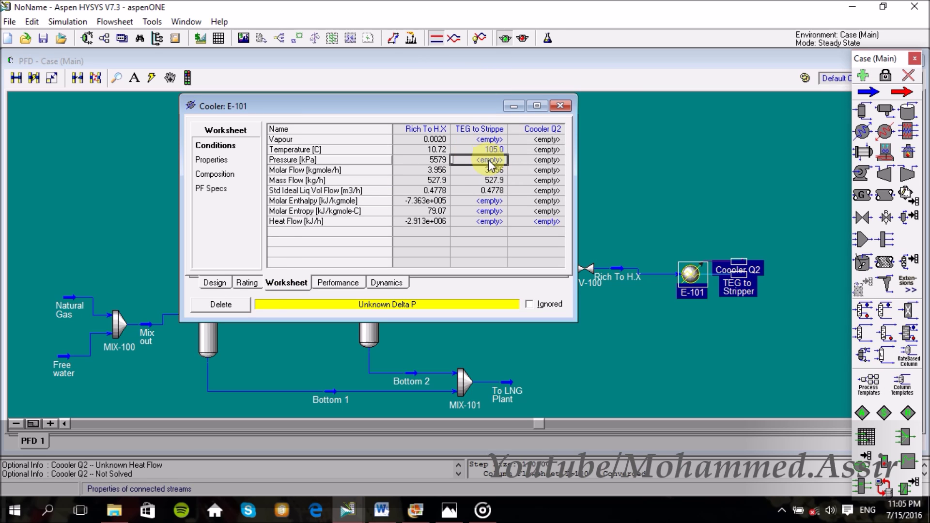
key("Return")
left_click(561, 105)
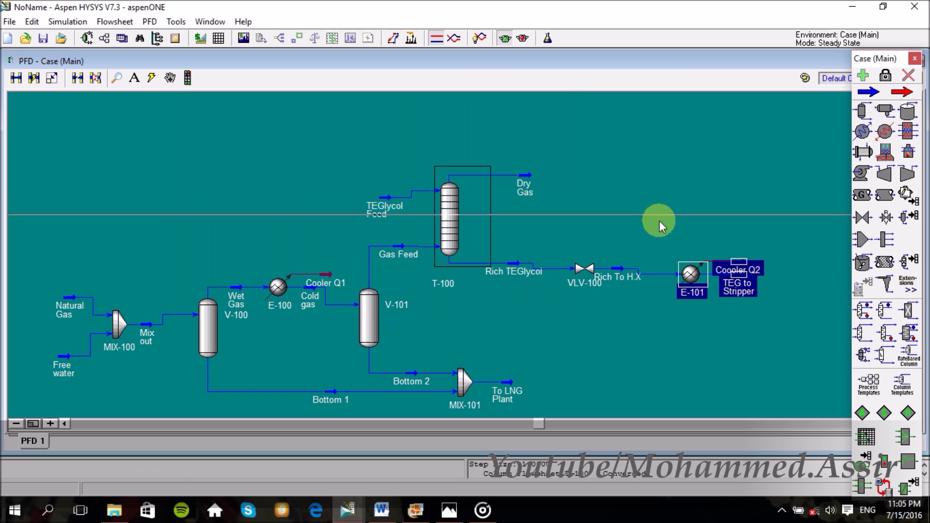
Move the Coooler Q2 stream above its cooler and place a distillation column after TEG to Stripper.
left_click_drag(706, 255, 684, 232)
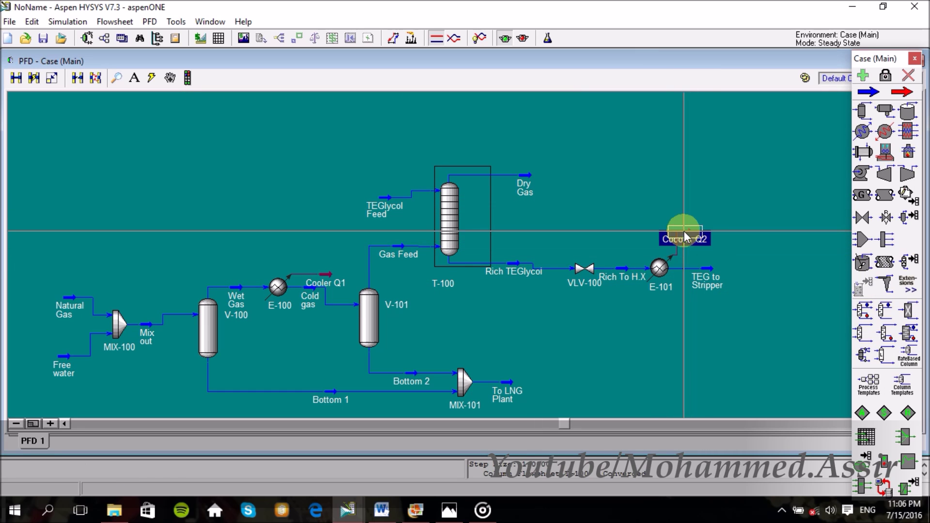
left_click(17, 423)
left_click_drag(561, 424, 600, 416)
left_click(601, 423)
left_click(863, 313)
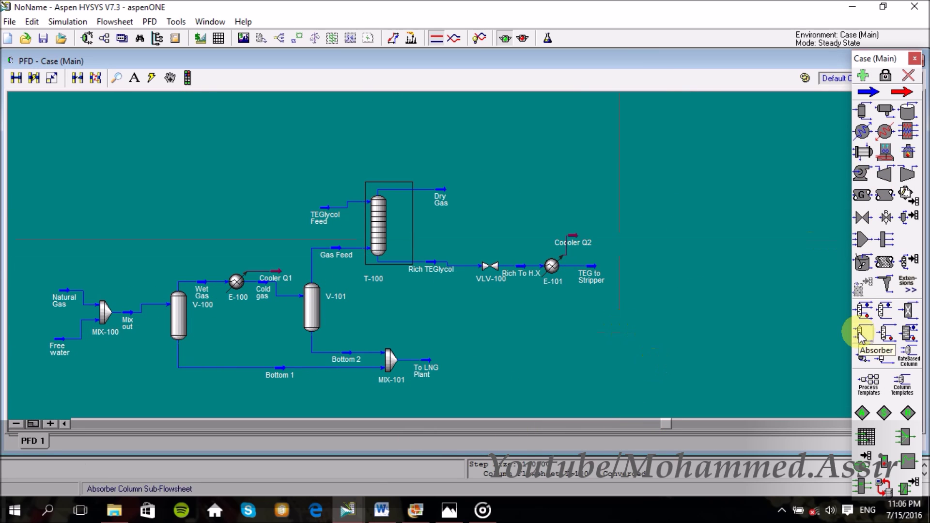
left_click(620, 311)
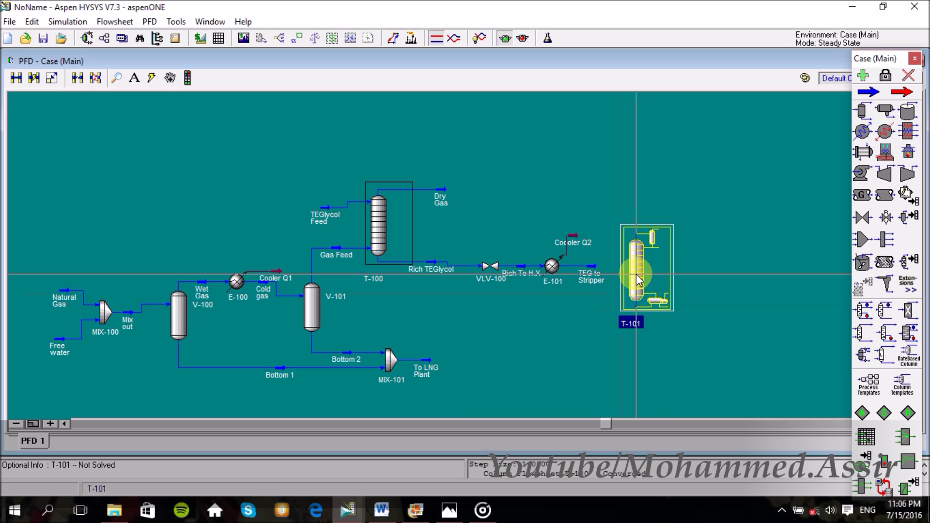
Connect TEG to Stripper as the distillation column's inlet and choose a full reflux condenser.
left_click(324, 248)
left_click(315, 287)
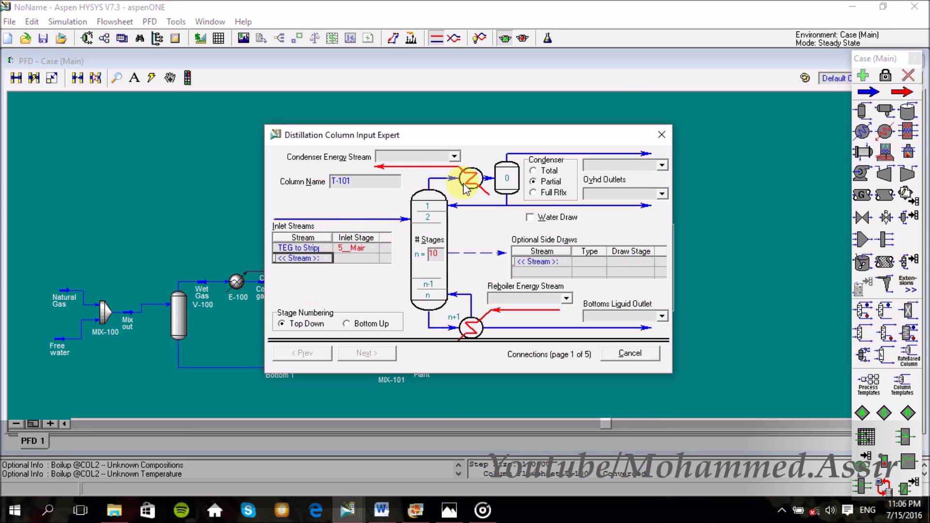
left_click(534, 193)
Name the distillation column's condenser energy stream Condenser Q and its reboiler energy stream Reboiler Q.
left_click(426, 153)
key("Caps_Lock")
type("Condenser")
key("Caps_Lock")
type("Q")
key("Caps_Lock")
key("Caps_Lock")
type("R")
key("Caps_Lock")
type("eboiler")
key("Caps_Lock")
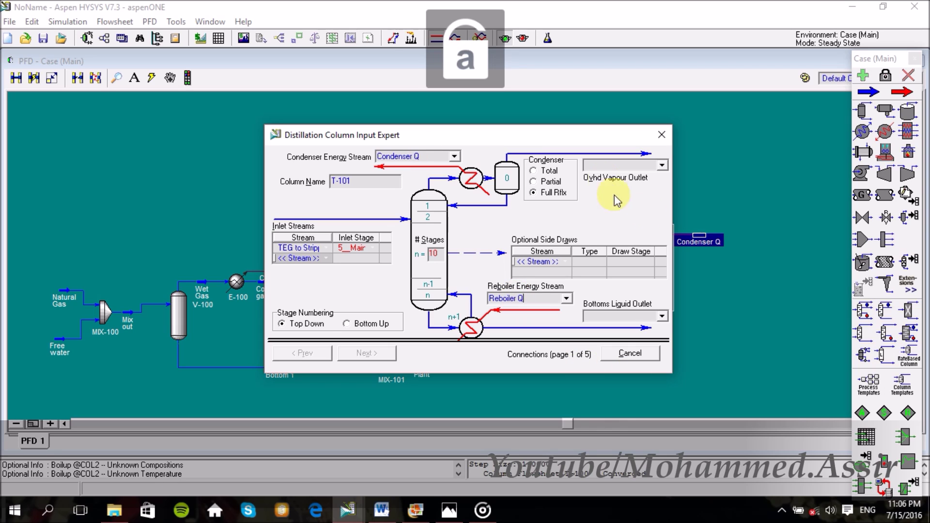
Name the distillation column's overhead vapour outlet water Vapour and its bottoms liquid outlet Regen Bottom.
left_click(597, 166)
key("Caps_Lock")
type("W")
key("Caps_Lock")
type("et")
type("ter")
key("Caps_Lock")
type("V")
key("Caps_Lock")
type("apour")
key("Return")
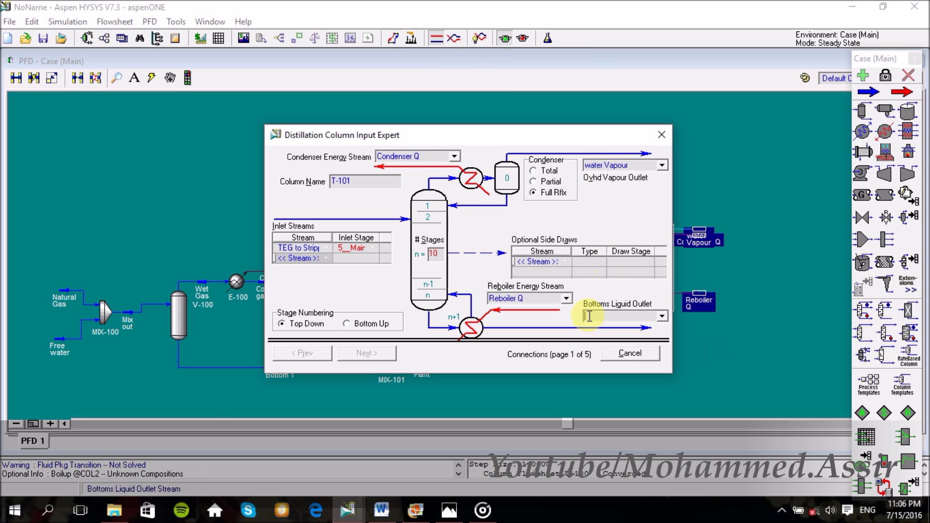
type("Regen Bottom")
key("Return")
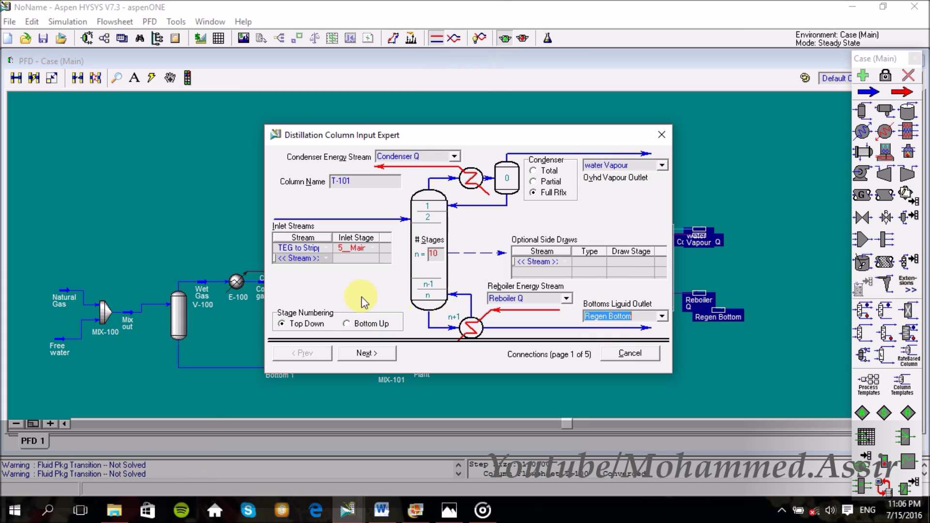
Feed the TEG to Stripper inlet at the condenser and set the distillation column's number of stages to 1.
left_click(371, 243)
left_click(356, 257)
left_click(436, 254)
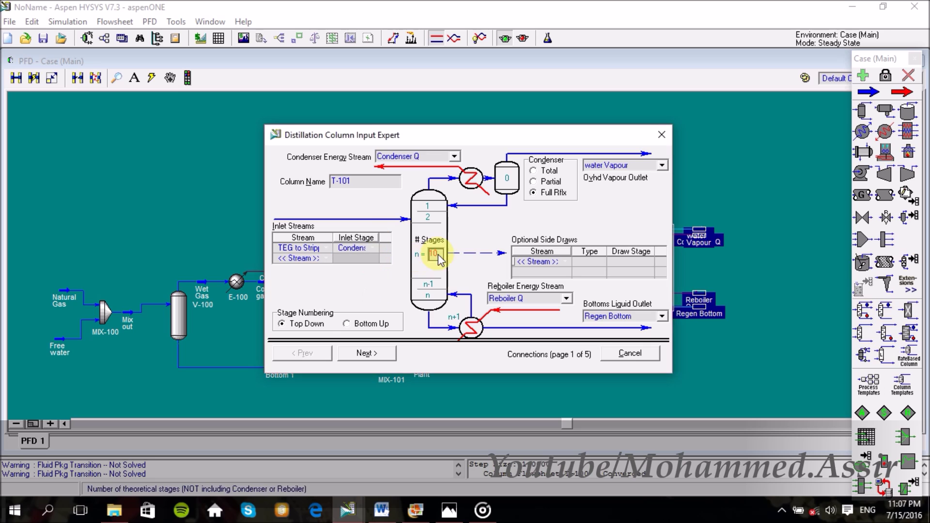
type("1")
Set the condenser pressure to 14.7 psia and complete the distillation column setup.
left_click(366, 353)
left_click(367, 352)
type("14")
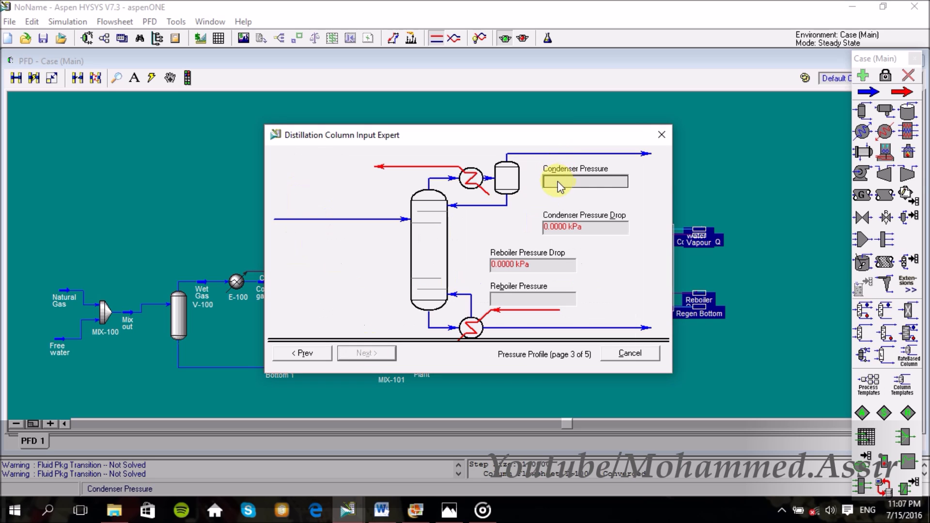
left_click(681, 182)
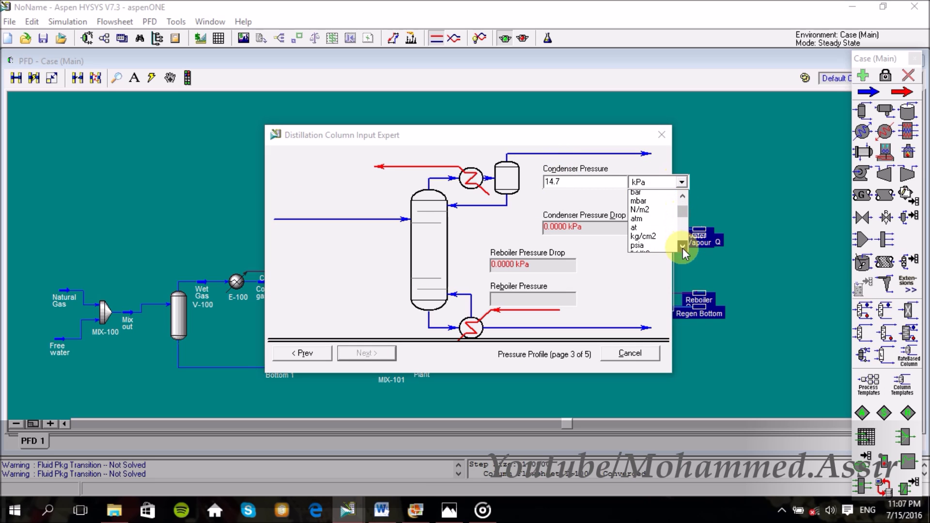
left_click(639, 249)
left_click(366, 352)
left_click(364, 353)
left_click(362, 353)
Deactivate the Reflux Ratio and Ovhd Vap Rate specifications of the distillation column.
left_click(221, 189)
left_click(224, 174)
left_click(585, 275)
left_click(585, 265)
Add a column temperature specification of 102 °C for the distillation column's condenser.
left_click(389, 344)
left_click_drag(520, 224, 519, 288)
double_click(440, 262)
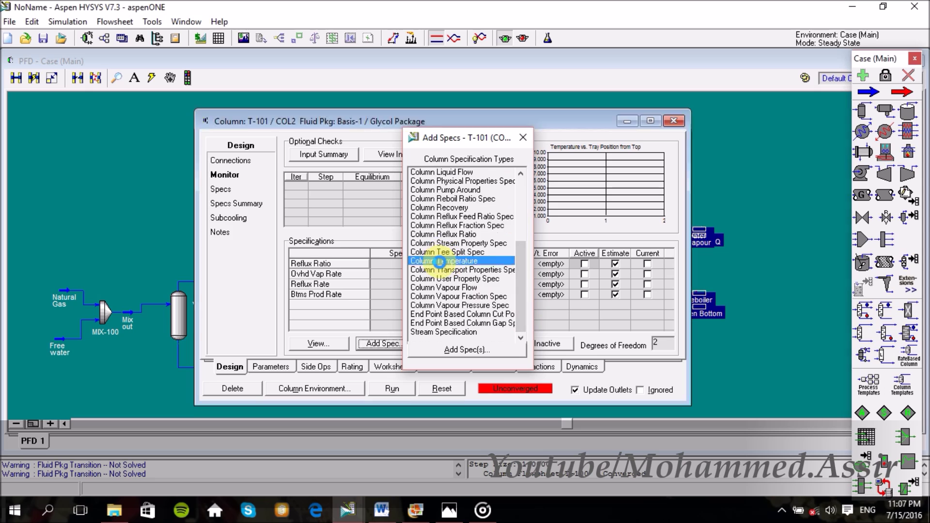
double_click(440, 262)
left_click(376, 163)
left_click(338, 175)
type("102")
key("Return")
left_click(382, 133)
Add a column temperature specification of 205 °C for the reboiler and run the distillation column.
left_click(392, 344)
scroll(524, 231, "down", 5)
double_click(440, 262)
left_click(393, 178)
left_click(334, 208)
left_click(356, 189)
type("20")
key("Return")
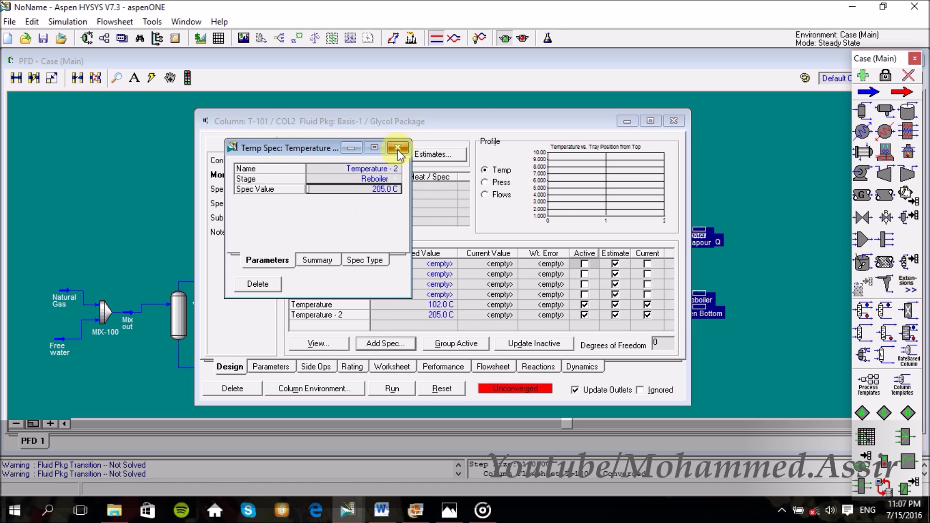
left_click(398, 147)
left_click(392, 389)
left_click(723, 133)
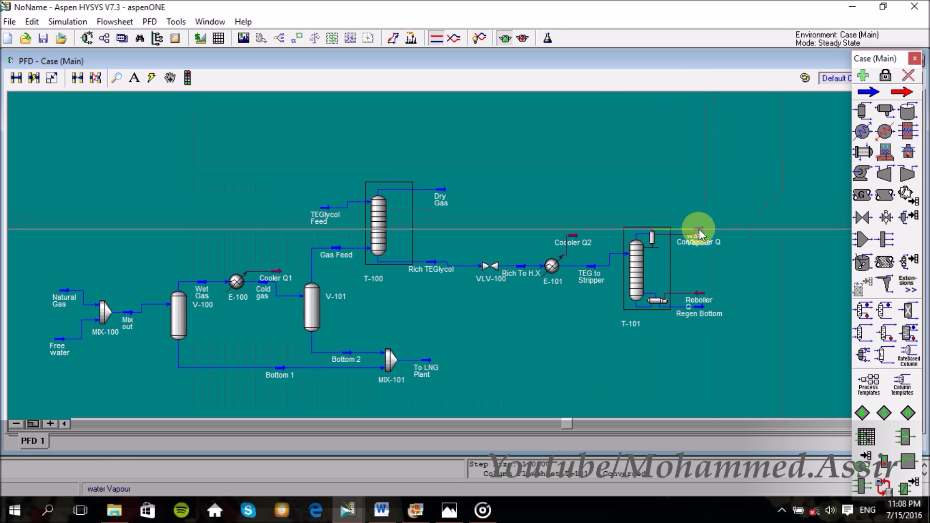
Move the water Vapour stream above its column, and rotate and place the Regen Bottom stream below cooler E-101.
left_click_drag(702, 220, 736, 170)
left_click_drag(699, 307, 546, 372)
right_click(604, 374)
mouse_move(630, 264)
left_click(703, 277)
right_click(548, 372)
mouse_move(568, 264)
left_click(677, 288)
left_click(601, 347)
right_click(541, 364)
left_click(648, 265)
left_click_drag(541, 365, 553, 319)
Delete cooler E-101 and place a heat exchanger in the same spot on the flowsheet.
double_click(551, 272)
left_click(275, 343)
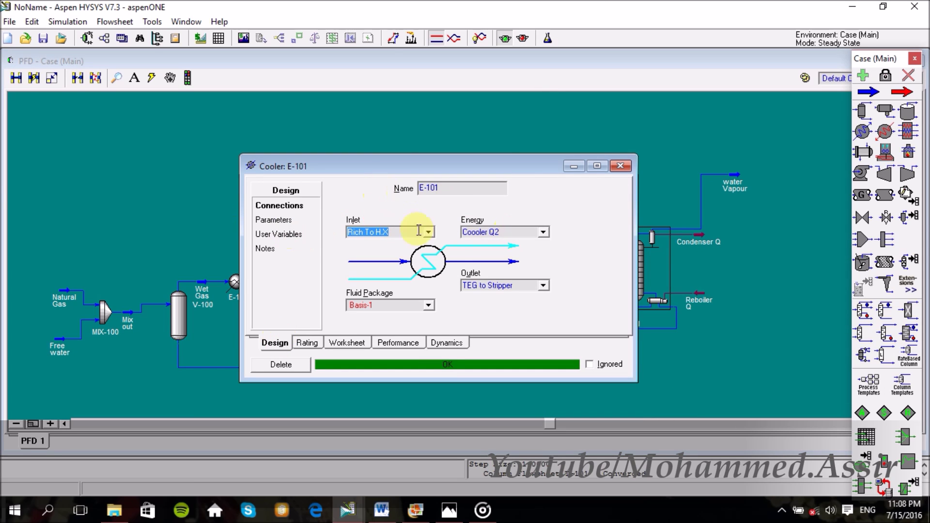
left_click(586, 150)
right_click(552, 265)
left_click(519, 304)
left_click(453, 304)
left_click(864, 153)
left_click(553, 275)
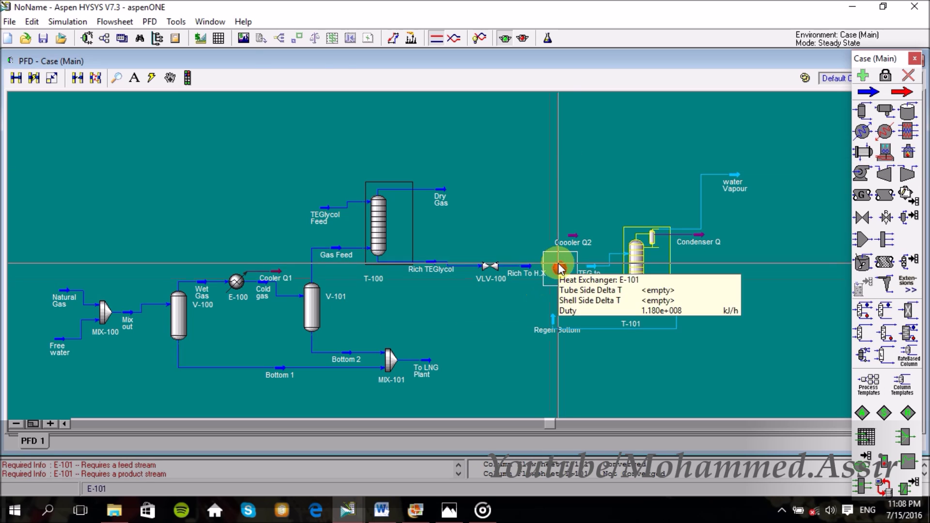
Connect Rich To H.X as the heat exchanger's tube side inlet and TEG to Stripper as its outlet, and review its worksheet.
double_click(557, 271)
left_click(434, 98)
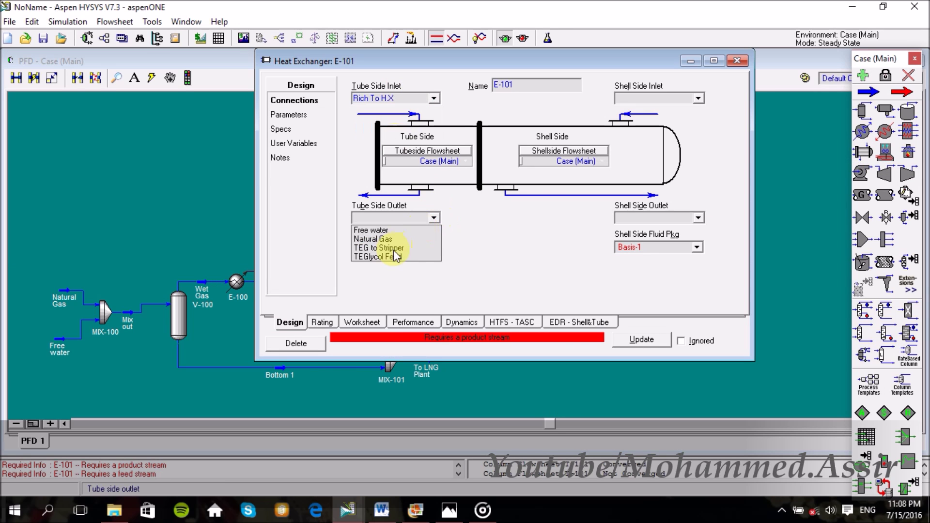
left_click(394, 250)
left_click(289, 115)
left_click(362, 322)
left_click_drag(416, 62, 193, 143)
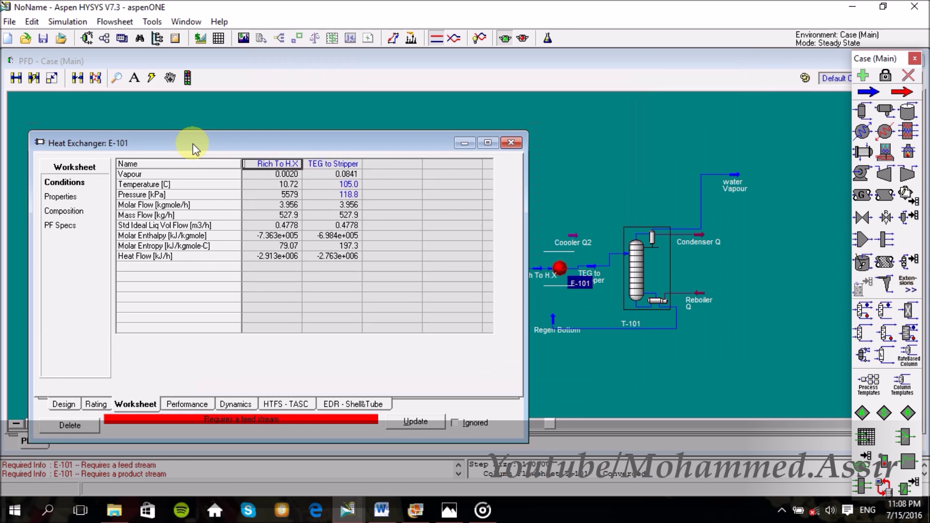
left_click(510, 144)
Connect Regen Bottom as the heat exchanger's shell side inlet and name the shell side outlet Regen To Mixer.
double_click(561, 264)
left_click(302, 338)
left_click(713, 113)
left_click(655, 135)
left_click_drag(625, 77, 331, 86)
type("Regen To Mi")
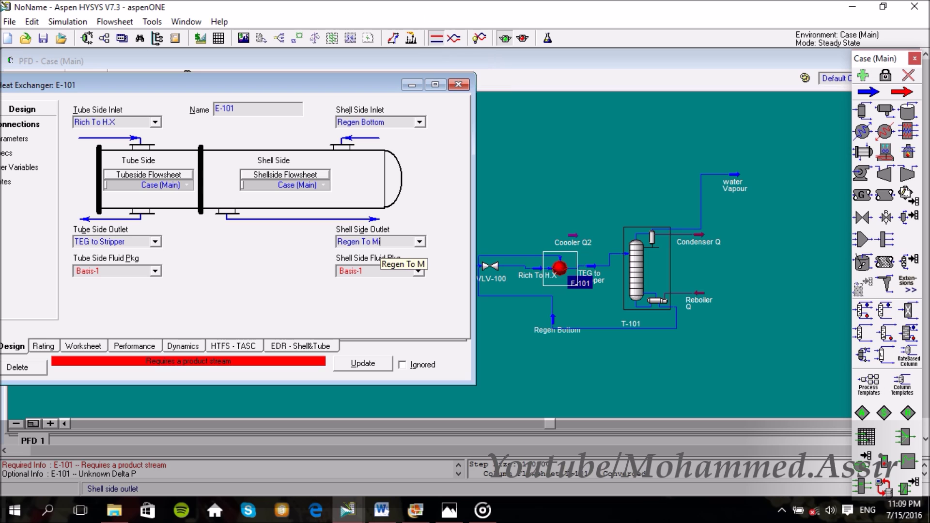
type("xer")
key("Return")
Specify the shell side pressure drop in the parameters of heat exchanger E-101.
left_click_drag(312, 83, 532, 105)
left_click(226, 161)
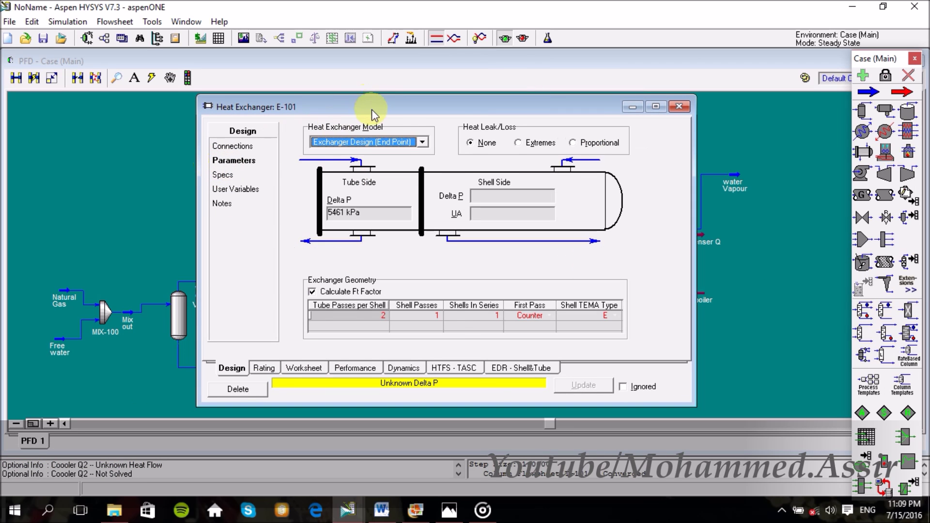
left_click_drag(371, 110, 279, 112)
type("1")
key("Return")
left_click(574, 304)
left_click(398, 202)
left_click(516, 264)
left_click(480, 247)
left_click(587, 109)
Mirror heat exchanger E-101 and move the Regen To Mixer stream above it.
right_click(561, 266)
mouse_move(583, 431)
left_click(671, 481)
left_click_drag(586, 289, 548, 183)
Delete the leftover Coooler Q2 energy stream.
right_click(573, 238)
left_click(545, 268)
left_click(463, 301)
Rotate the Regen To Mixer stream by 180 degrees and reroute Regen Bottom so it enters the heat exchanger from below.
right_click(548, 183)
mouse_move(568, 386)
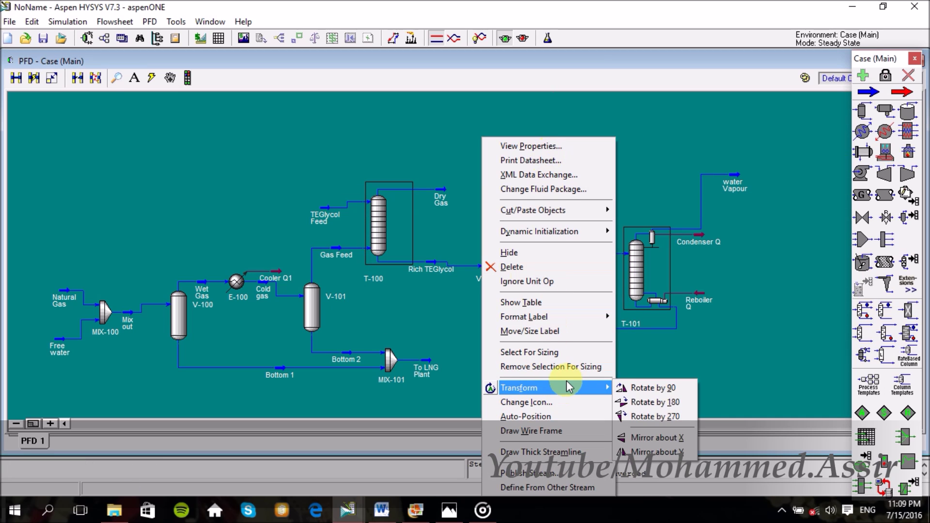
left_click(660, 406)
left_click_drag(549, 159, 535, 151)
left_click(554, 326)
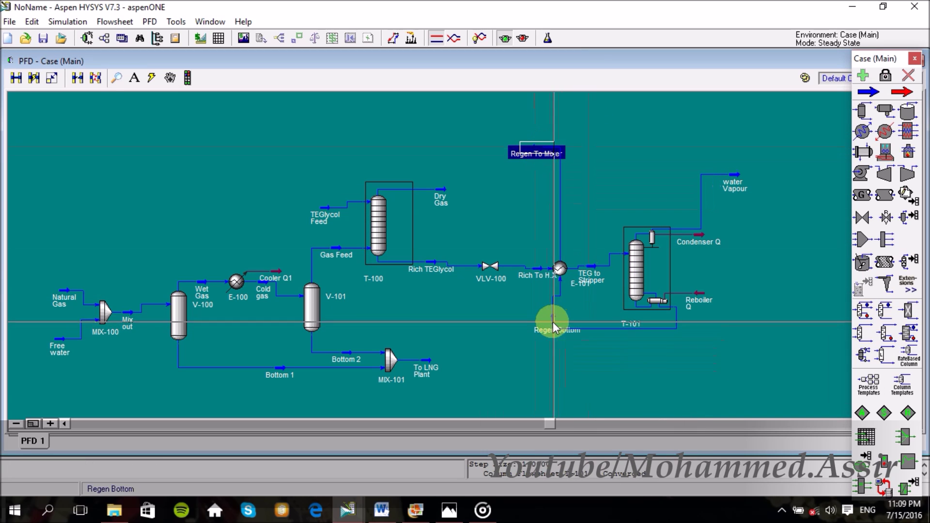
left_click_drag(622, 329, 623, 378)
left_click(494, 268)
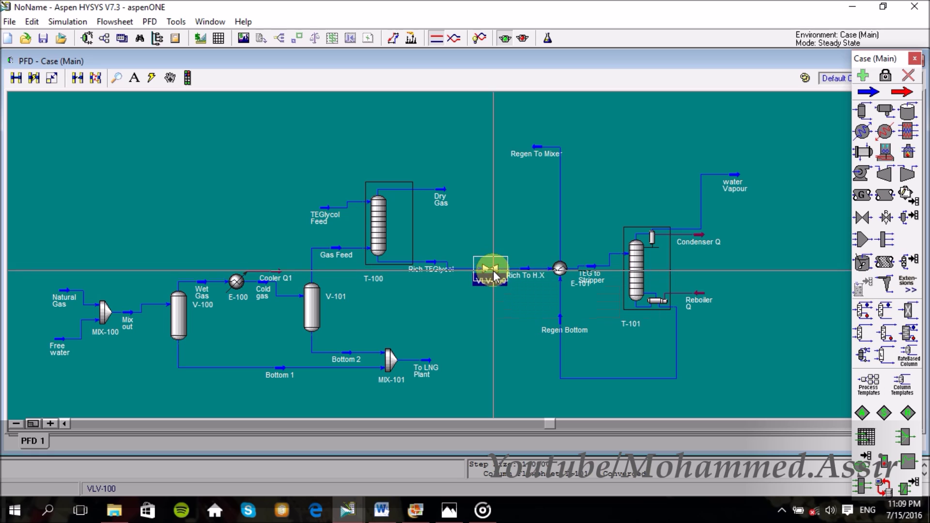
Add a material stream above Regen To Mixer, rotate it by 180 degrees and name it Makeup water.
left_click(533, 122)
right_click(538, 120)
mouse_move(569, 375)
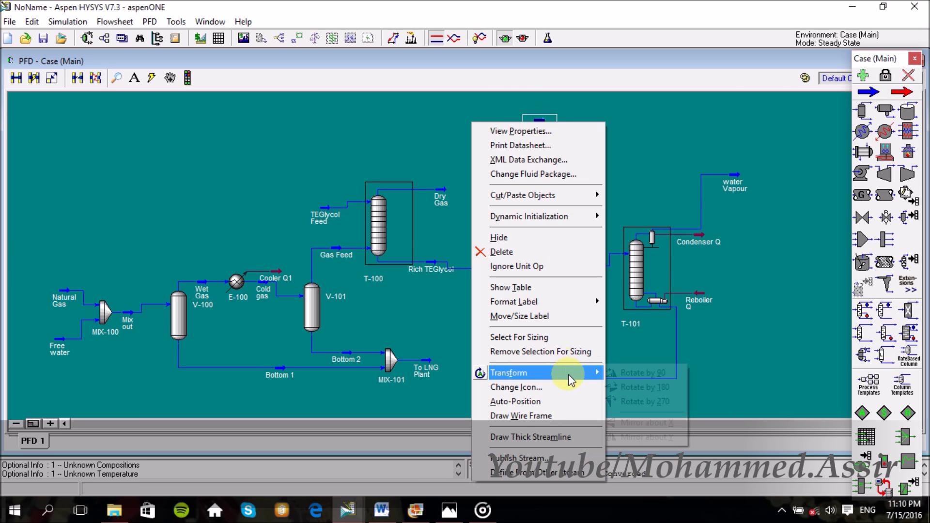
left_click(645, 387)
double_click(539, 122)
type("Makeup water")
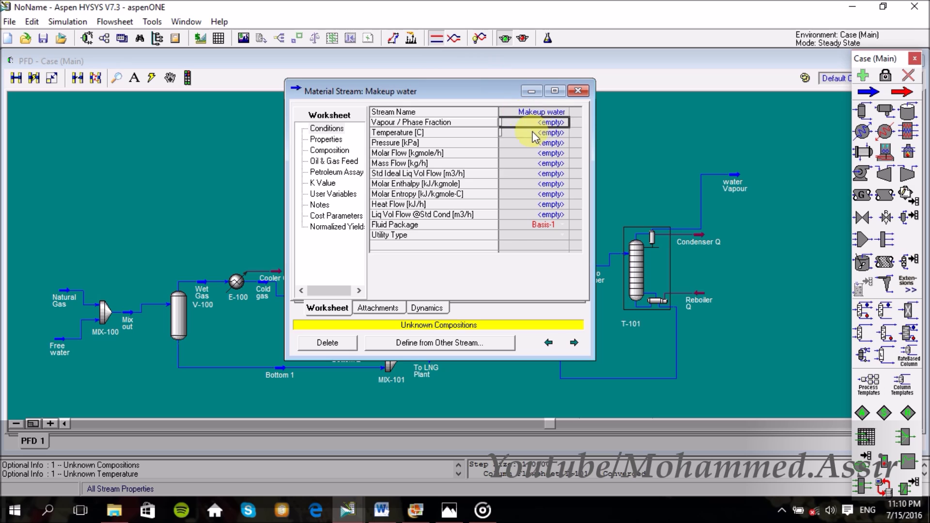
Set the Makeup water temperature to 145.7 °C, its pressure to 102.3 kPa and its molar flow to 0.2.
type("145.7")
key("Return")
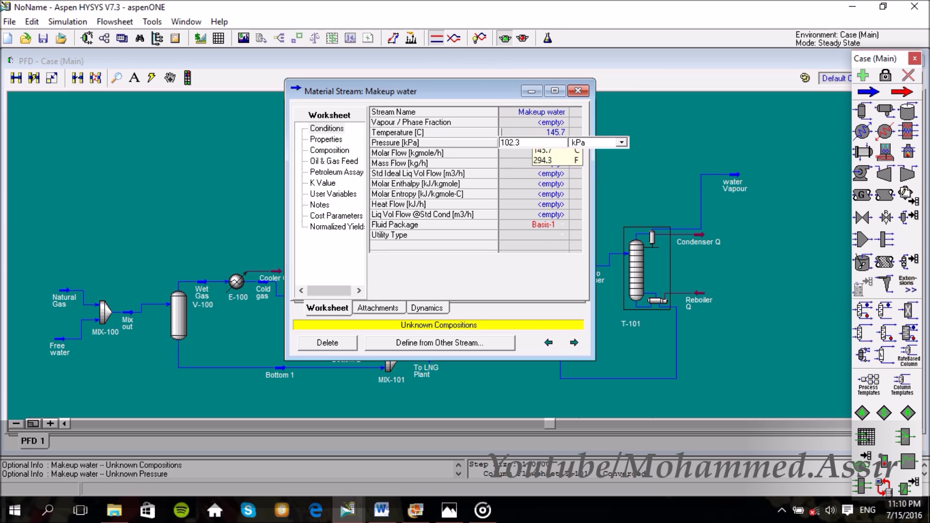
left_click(623, 217)
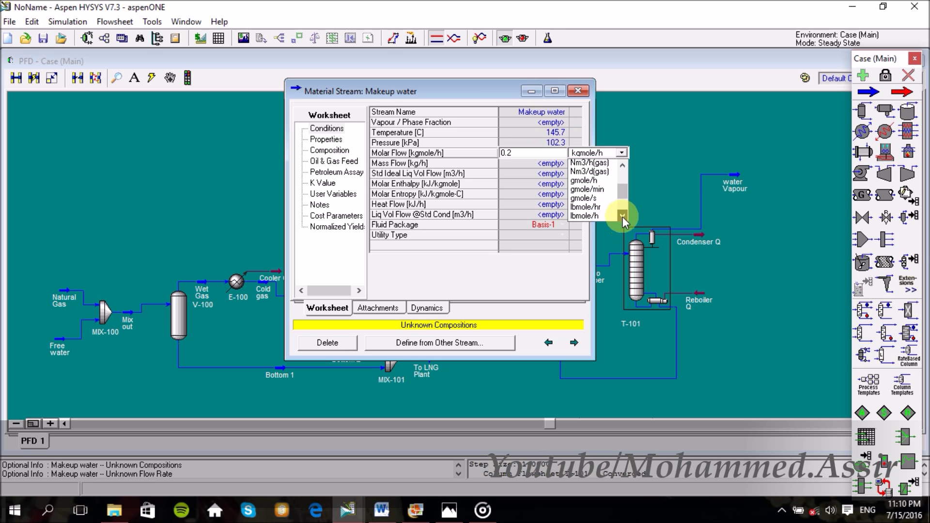
left_click(595, 190)
Define the Makeup water composition as pure H2O with a mole fraction of 1.
left_click(333, 150)
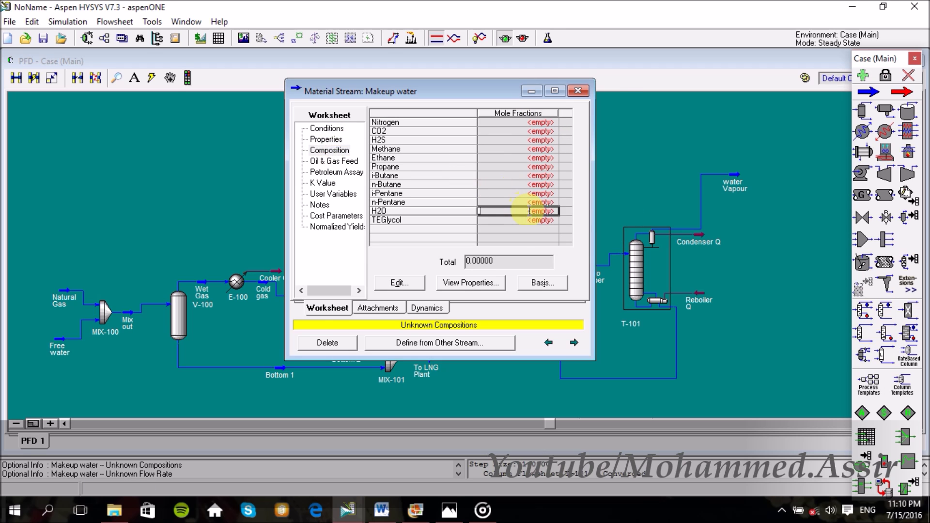
type("1")
key("Return")
left_click(553, 299)
left_click(554, 341)
left_click(580, 91)
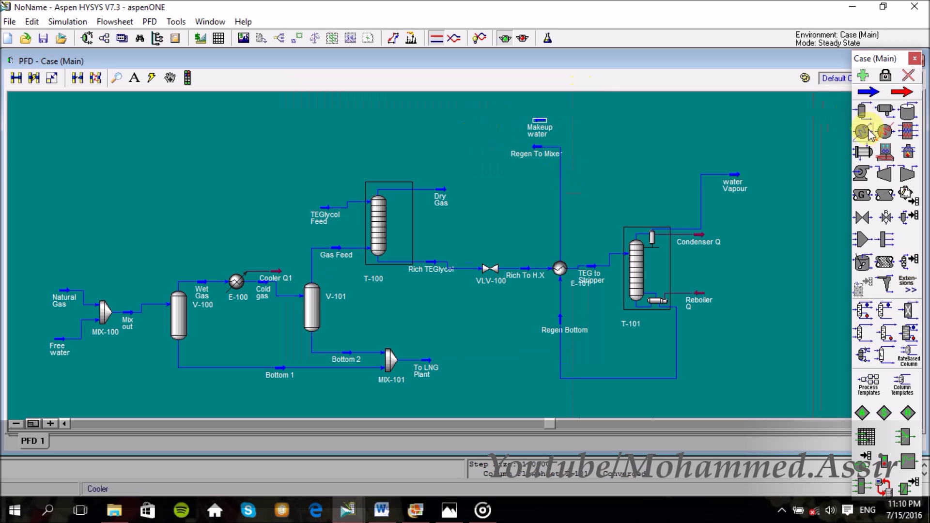
Add a mixer beside the Makeup water and Regen To Mixer streams and rotate it by 180 degrees.
left_click(477, 145)
right_click(484, 138)
left_click(570, 401)
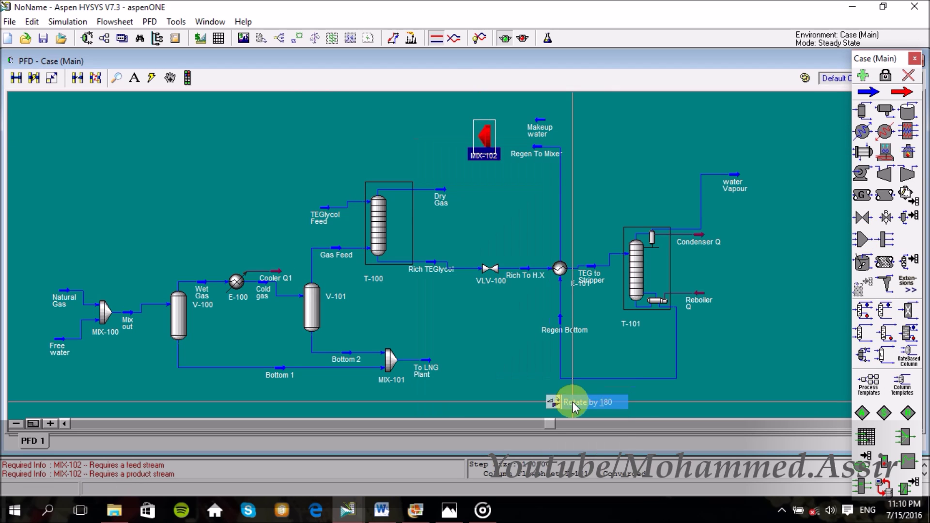
Connect Makeup water and Regen To Mixer as the inlets of mixer MIX-102 and name its outlet Mixer Out1.
double_click(484, 134)
left_click(466, 222)
left_click(465, 222)
left_click(466, 222)
left_click_drag(436, 108, 207, 102)
left_click(237, 216)
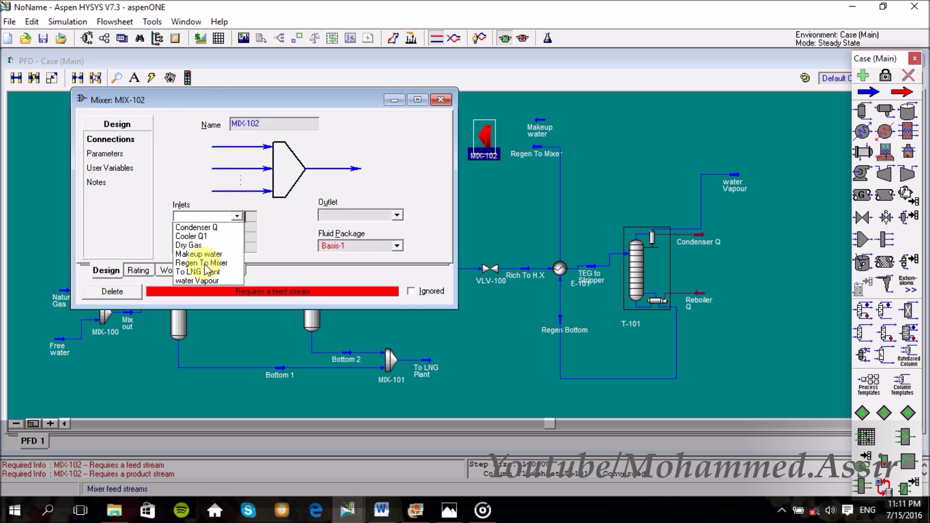
left_click(199, 254)
left_click(237, 227)
left_click(208, 264)
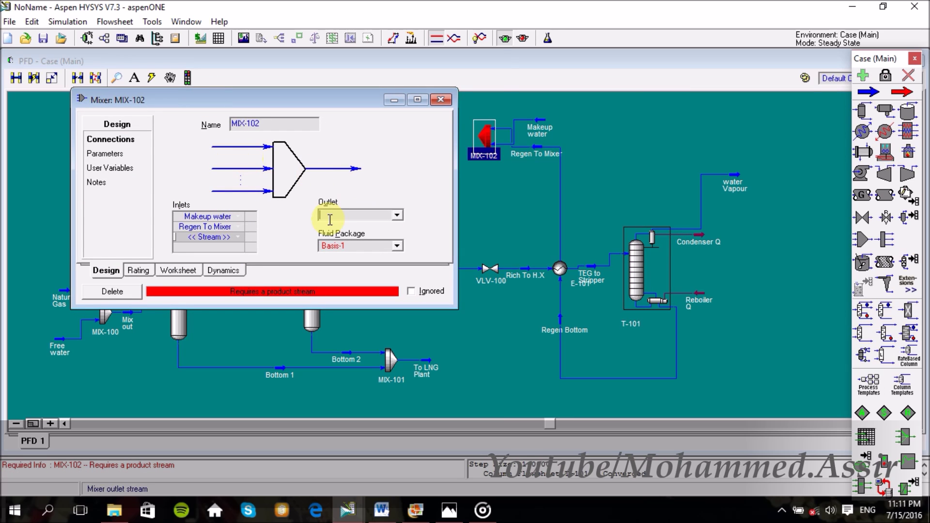
left_click(330, 215)
type("mixer Out1")
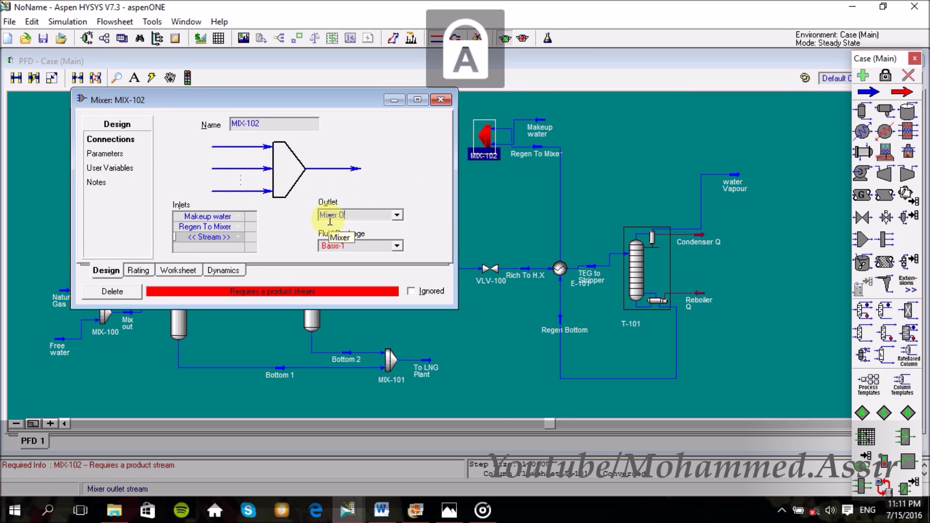
left_click(440, 100)
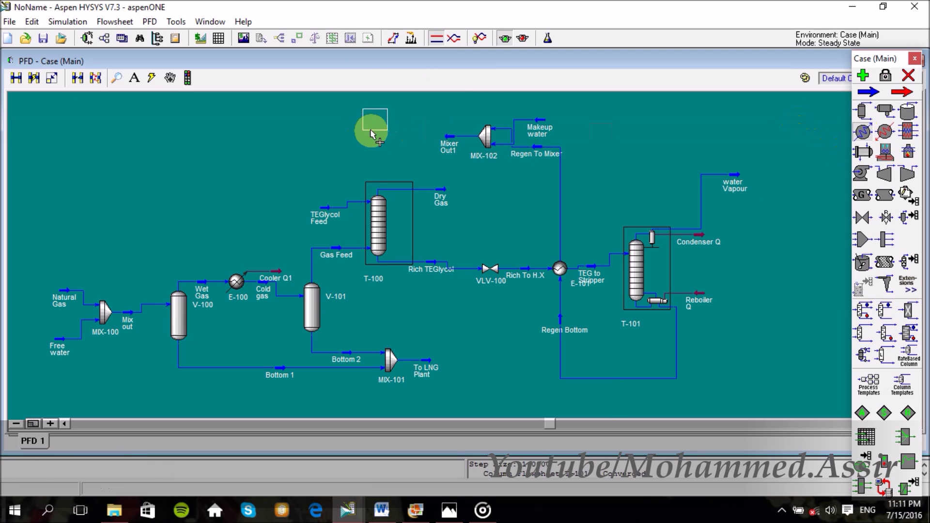
Add a cooler beyond the Mixer Out1 stream and flip it to match the flow direction.
left_click(389, 136)
right_click(390, 133)
mouse_move(428, 383)
left_click(480, 438)
right_click(394, 153)
left_click(514, 454)
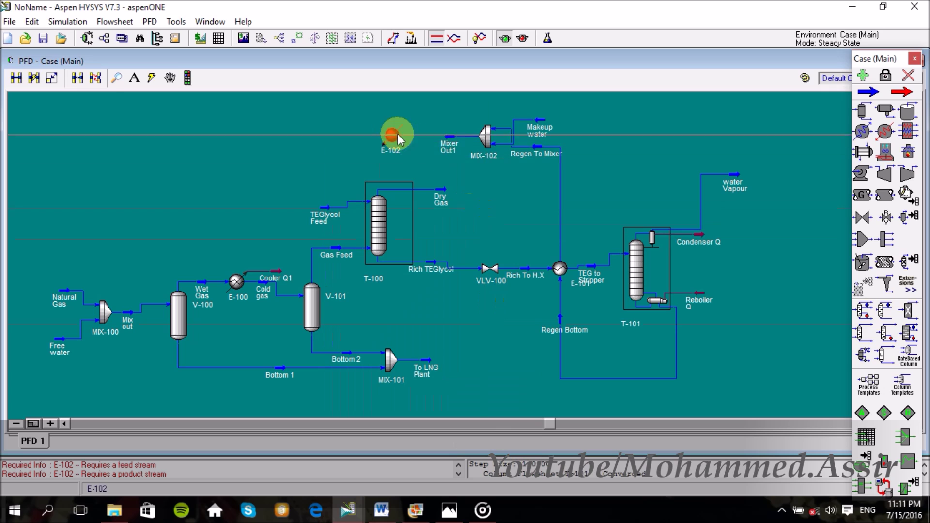
Connect Mixer Out1 as the inlet of cooler E-102, with outlet Cold TEG and energy stream Cooler Q3.
double_click(397, 134)
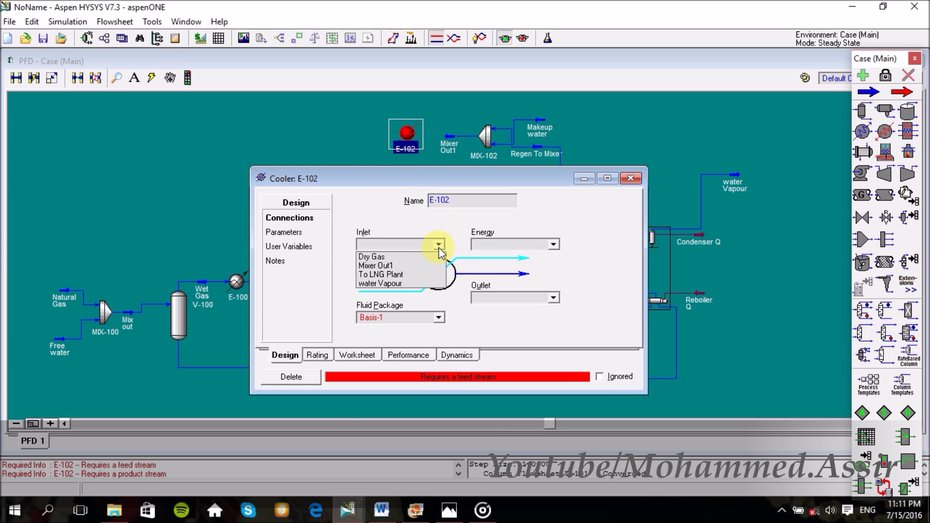
left_click(376, 267)
type("Co")
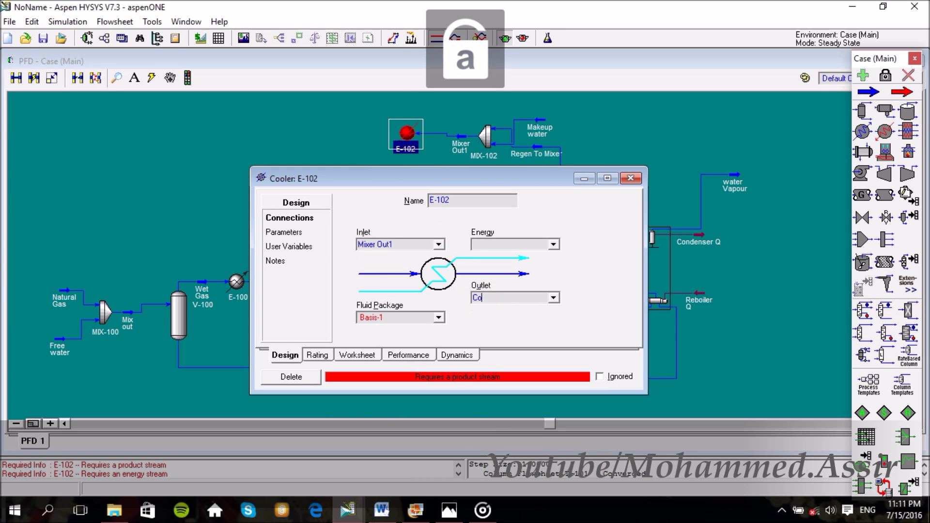
type("ld TEG")
key("Return")
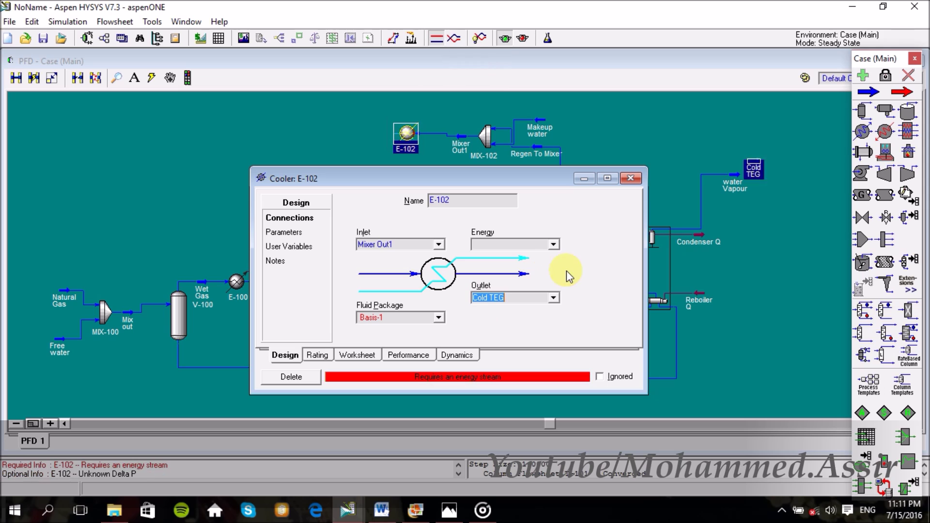
type("cOOLER Q")
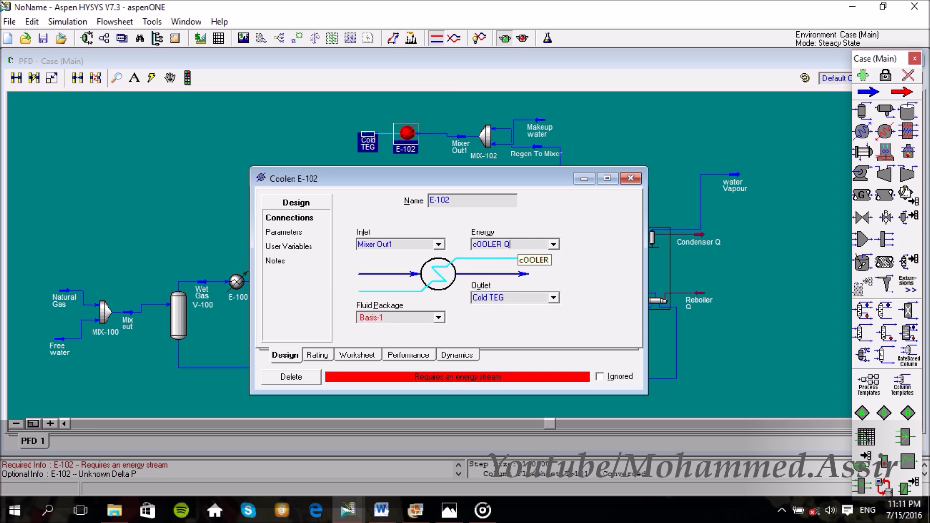
key("Escape")
key("Caps_Lock")
type("Cooler Q3")
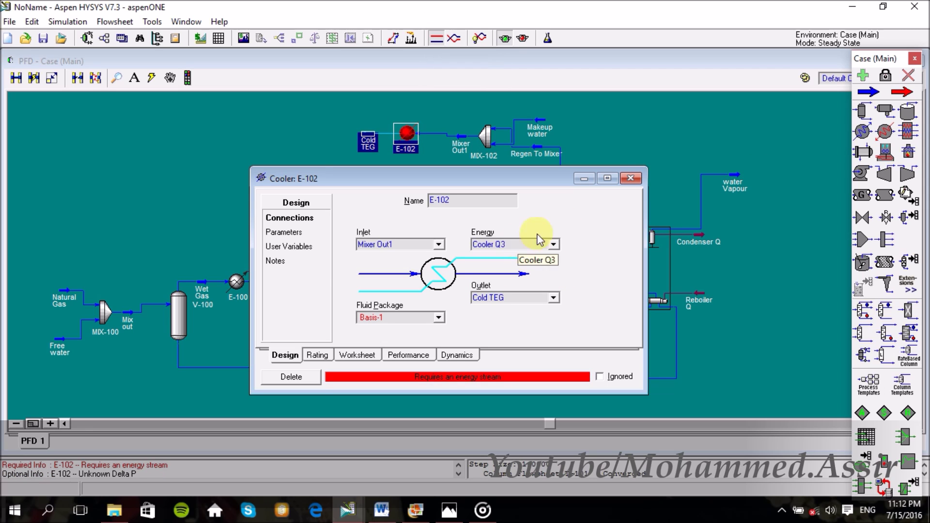
key("Return")
Set the Cold TEG stream to 48.89 °C and 6300 kPa in the cooler's worksheet.
left_click(357, 355)
left_click_drag(402, 175, 289, 149)
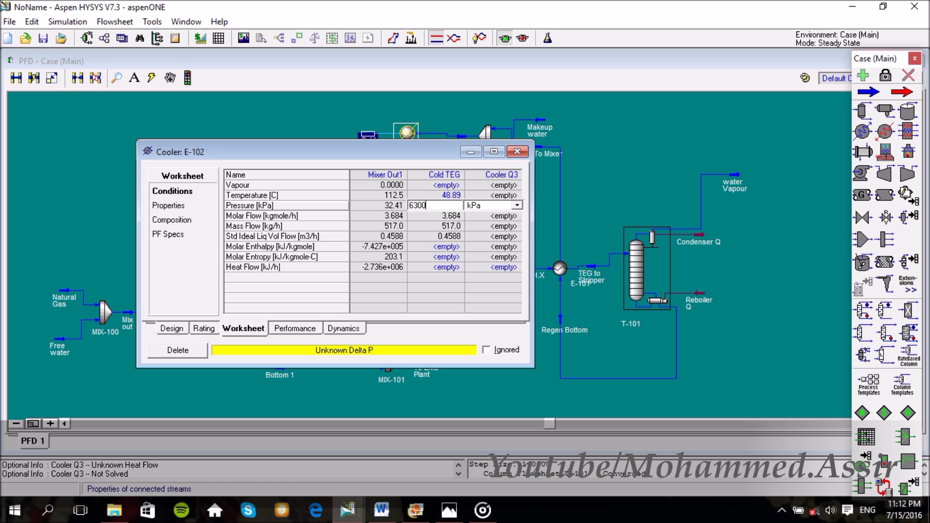
key("Return")
left_click(517, 152)
Line up cooler E-102 and the Cold TEG stream in a row with mixer MIX-102.
left_click(407, 133)
left_click_drag(407, 129, 334, 128)
left_click(819, 133)
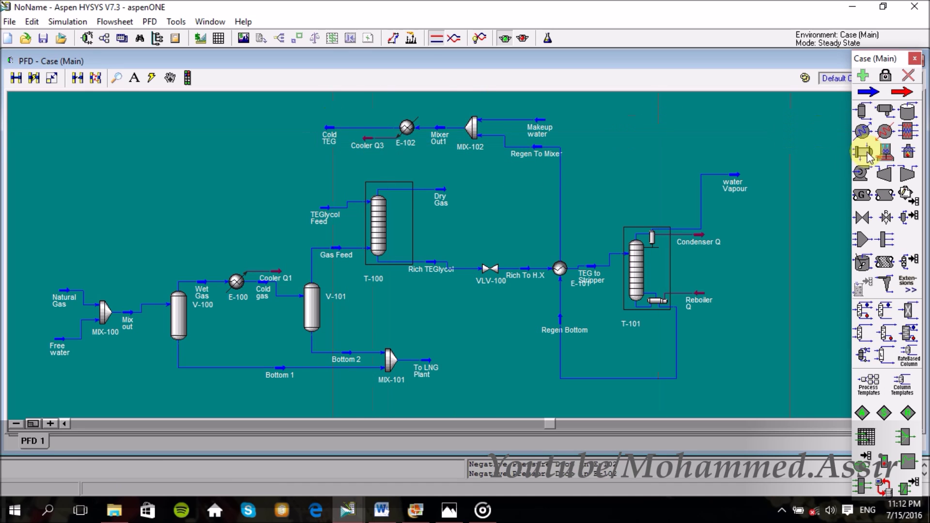
Add a pump next to the Cold TEG stream and rotate and mirror it to match the flow direction.
left_click(863, 175)
left_click(260, 140)
right_click(264, 134)
mouse_move(271, 381)
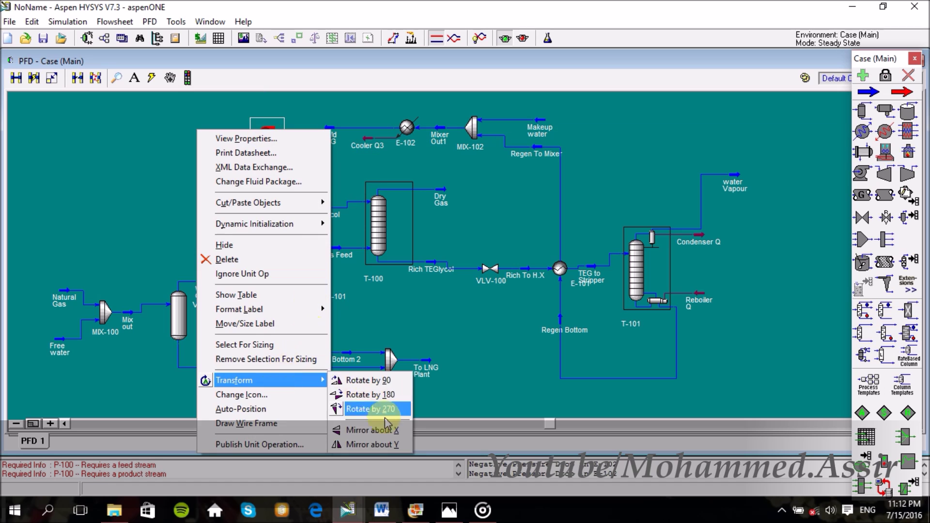
left_click(368, 395)
right_click(268, 137)
mouse_move(286, 388)
left_click(380, 402)
right_click(263, 136)
left_click(370, 453)
left_click_drag(268, 133, 292, 132)
Connect pump P-100 with Cold TEG as its inlet and TEGlycol To Rec as its outlet stream.
double_click(292, 135)
left_click(510, 221)
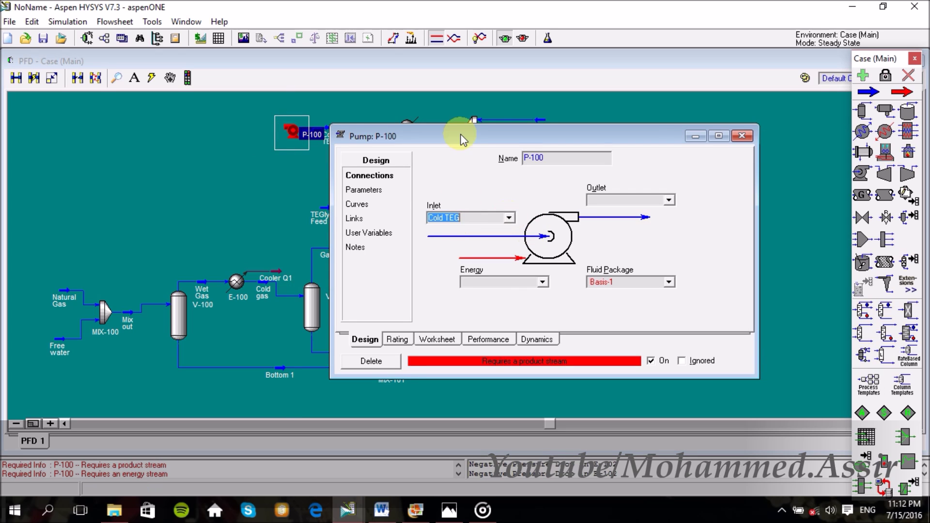
left_click_drag(463, 140, 339, 171)
key("Caps_Lock")
type("TEG")
key("Caps_Lock")
type("lycol To")
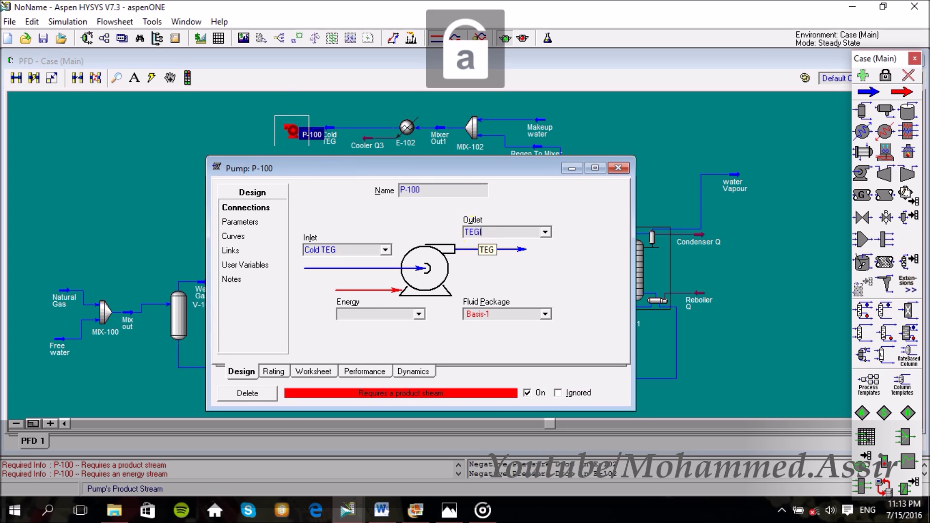
key("Return")
Assign an energy stream named Pump Q to pump P-100.
left_click(369, 314)
key("Caps_Lock")
type("P")
key("Caps_Lock")
type("ump")
key("Caps_Lock")
type("Q")
key("Return")
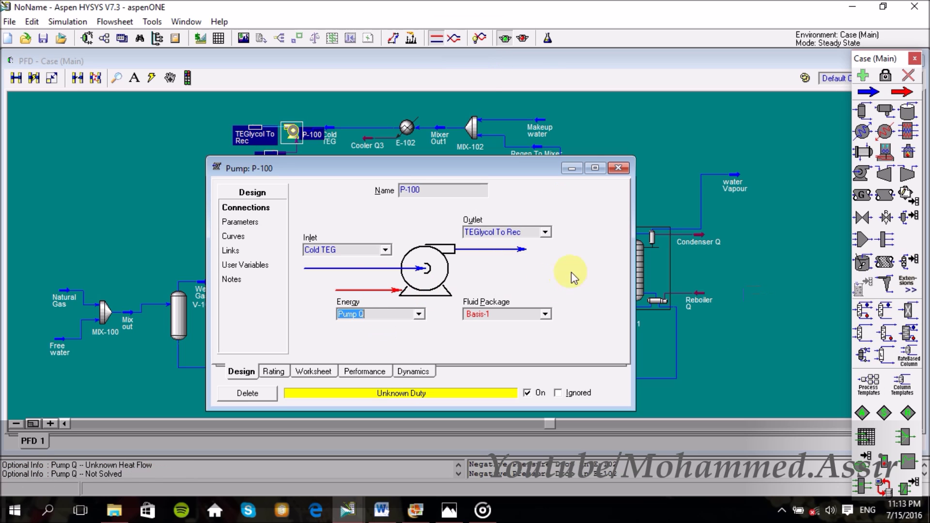
Set the TEGlycol To Rec stream's pressure to 6320 kPa in the pump's worksheet.
left_click(243, 224)
left_click(314, 372)
left_click_drag(407, 167, 241, 210)
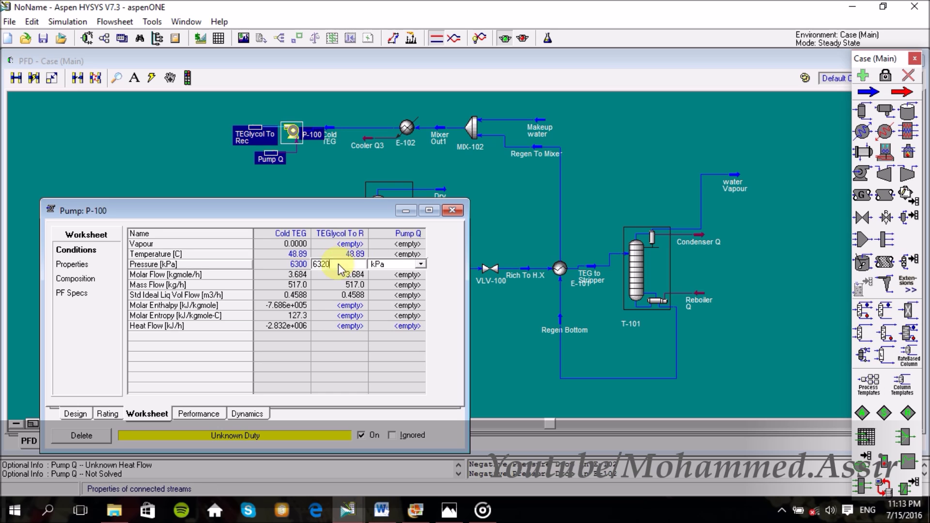
key("Return")
left_click(452, 210)
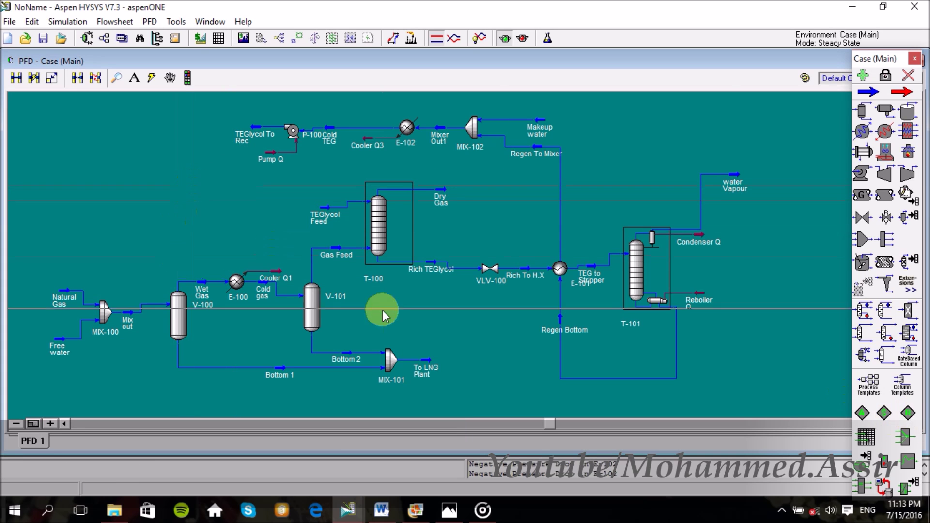
Add a recycle block below the TEGlycol To Rec stream and a separator above column T-101.
left_click(909, 414)
left_click(169, 181)
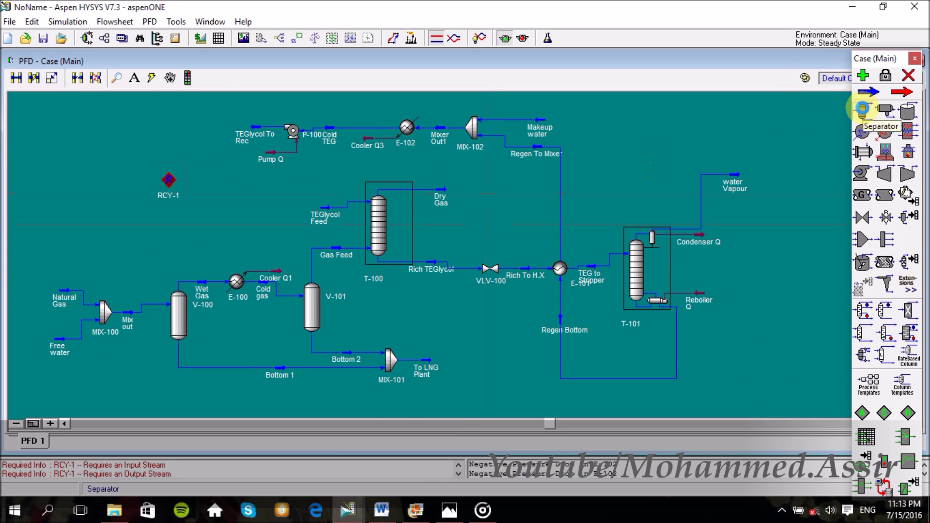
left_click(638, 173)
Connect Dry Gas as the inlet of separator V-102 and name its vapour outlet Sale Gases.
double_click(650, 129)
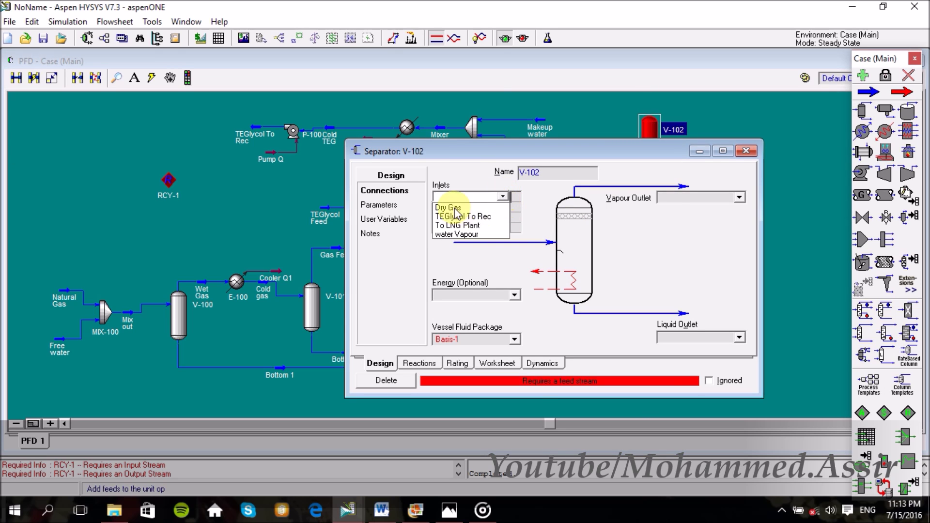
left_click(448, 207)
left_click(668, 197)
type("s")
key("Caps_Lock")
type("A")
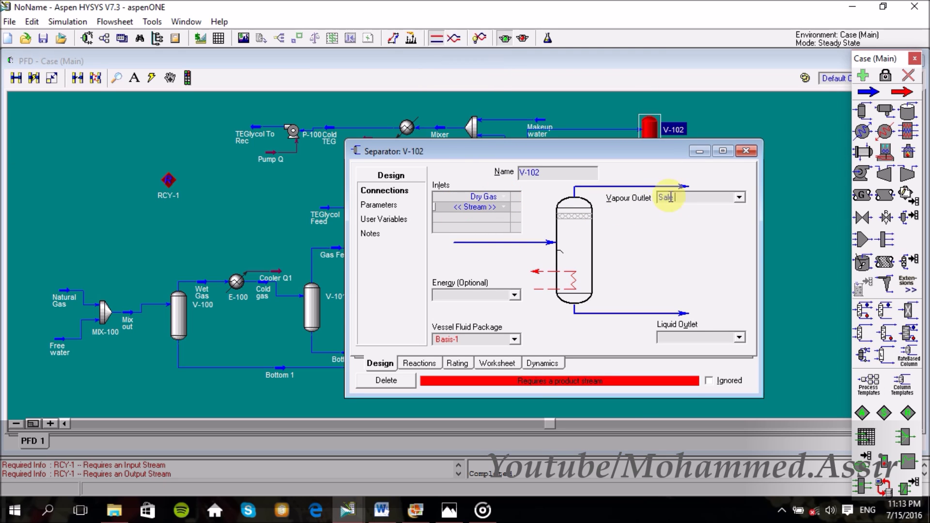
key("Return")
Name the liquid outlet of separator V-102 Condesate.
left_click(672, 339)
key("Caps_Lock")
type("C")
key("Caps_Lock")
type("ondesate")
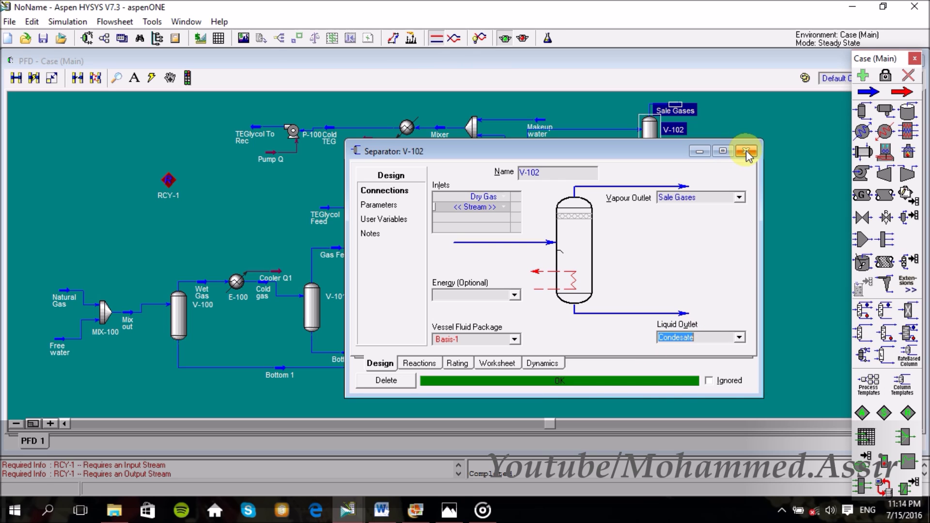
left_click(746, 151)
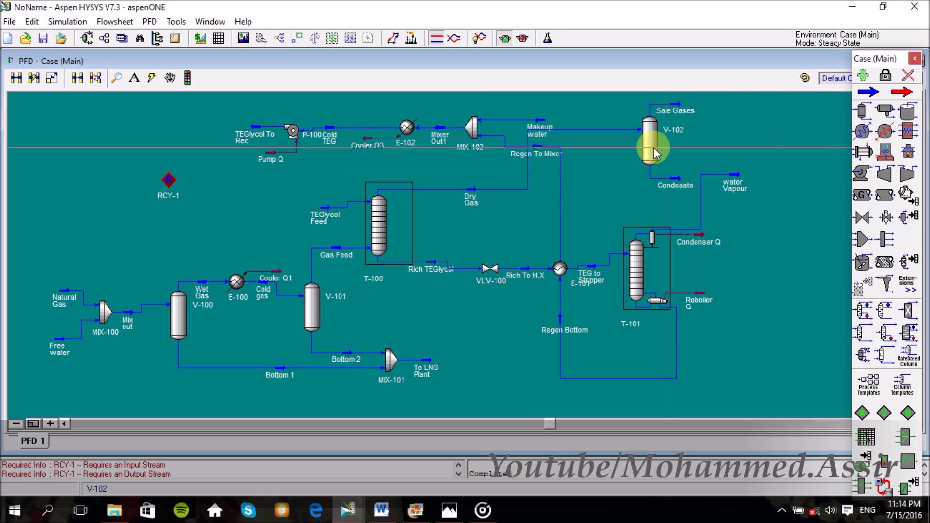
Add a second fluid package to the case in the basis environment and return to the simulation environment.
left_click(547, 40)
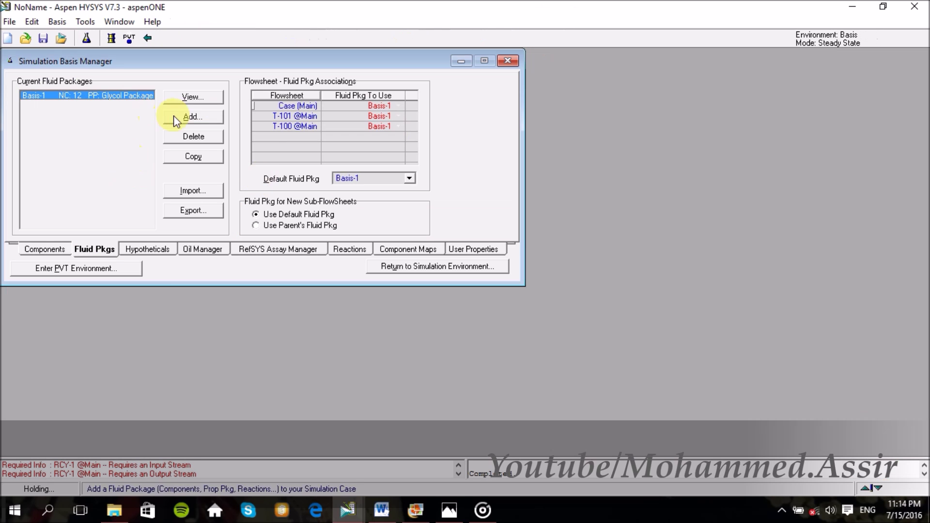
left_click(187, 116)
left_click_drag(109, 127, 109, 179)
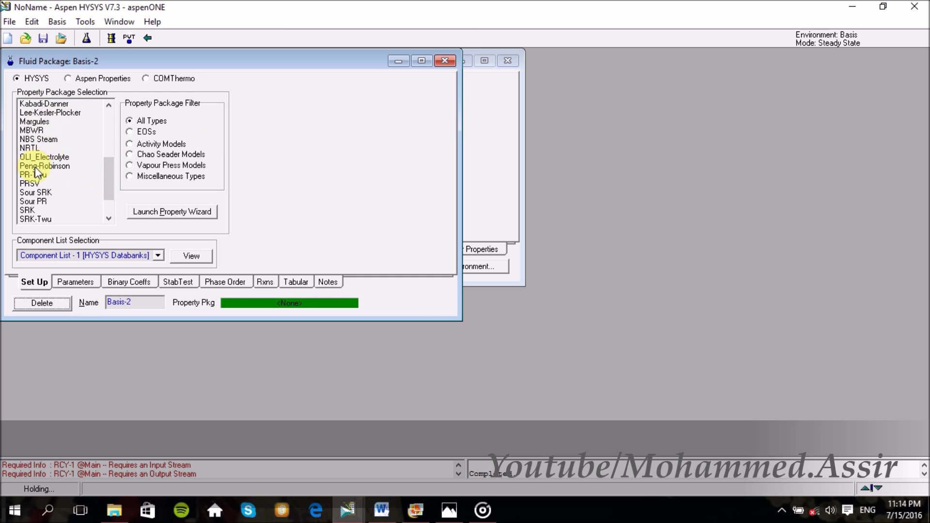
left_click(445, 61)
left_click(425, 265)
Assign fluid package Basis-2 to recycle RCY-1 and connect it from TEGlycol To Rec to TEGlycol Feed.
double_click(225, 178)
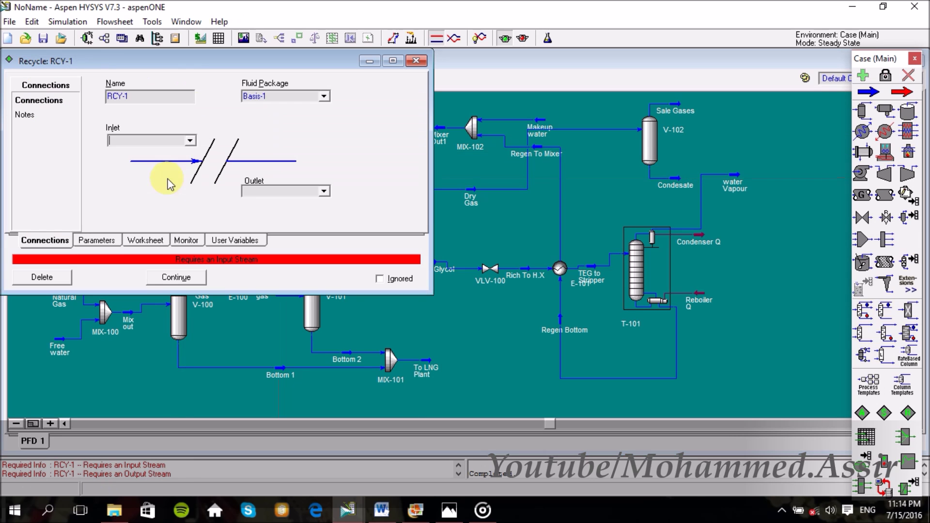
left_click(190, 141)
left_click(145, 199)
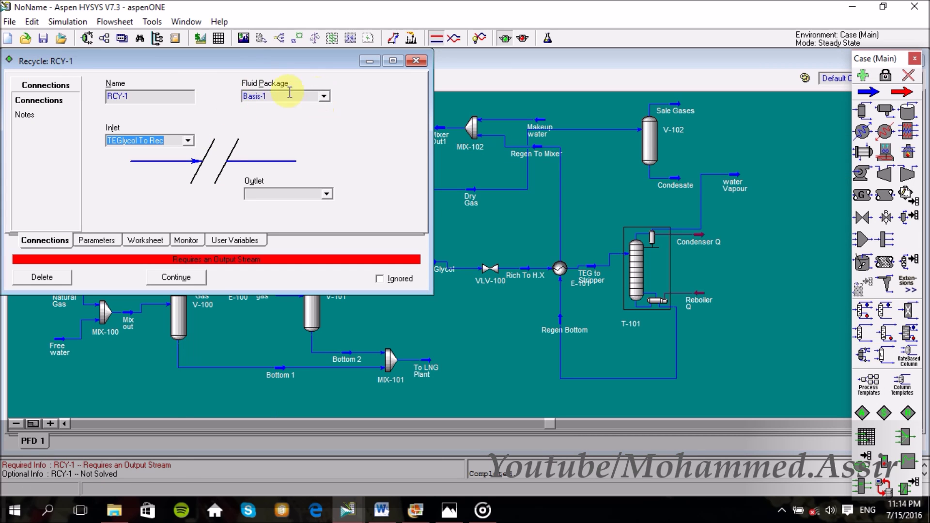
left_click_drag(261, 62, 655, 100)
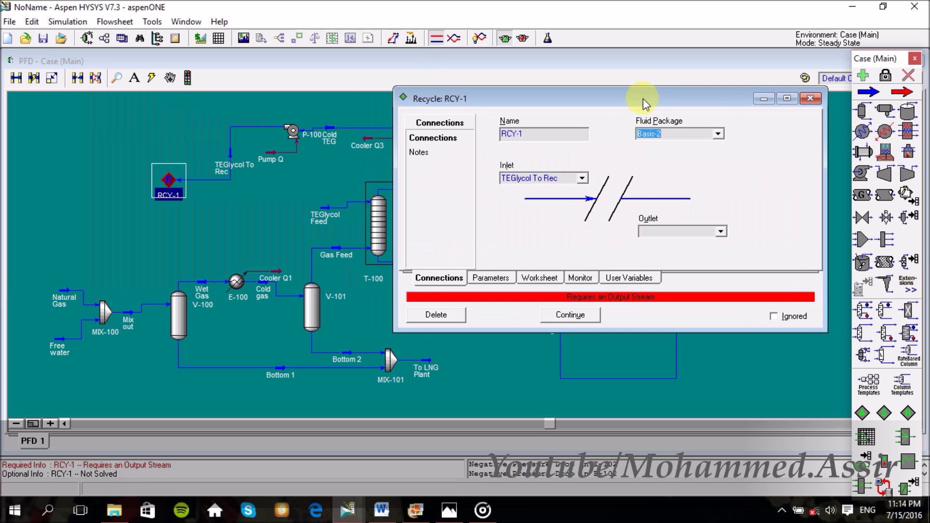
left_click_drag(551, 97, 299, 130)
left_click(472, 255)
left_click(406, 368)
left_click(513, 122)
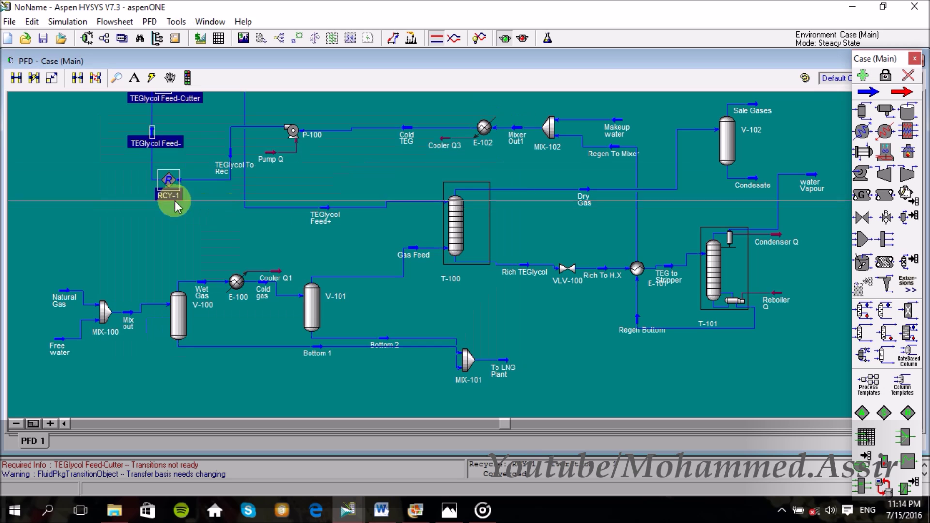
Hide the object palette and move the TEGlycol Feed-Cutter down next to the TEGlycol Feed+ stream.
left_click(914, 59)
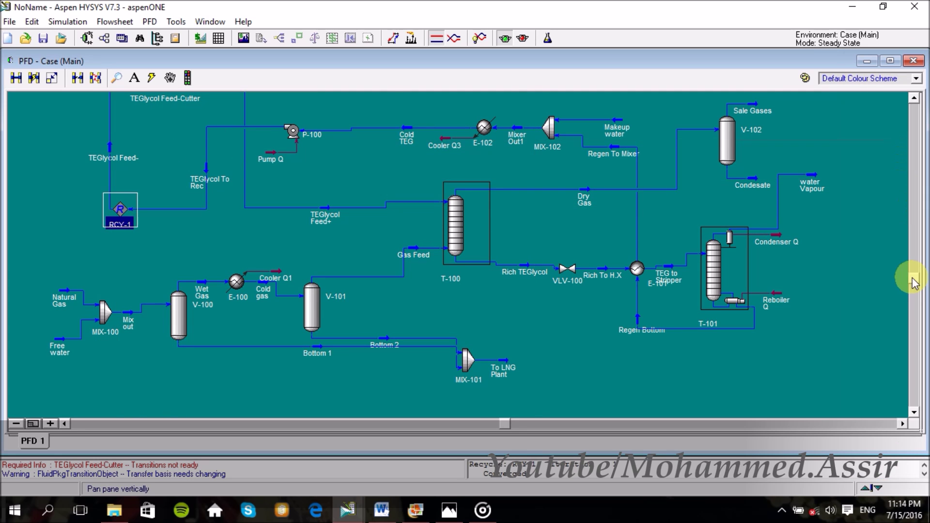
left_click_drag(914, 272, 914, 225)
left_click_drag(163, 130, 294, 263)
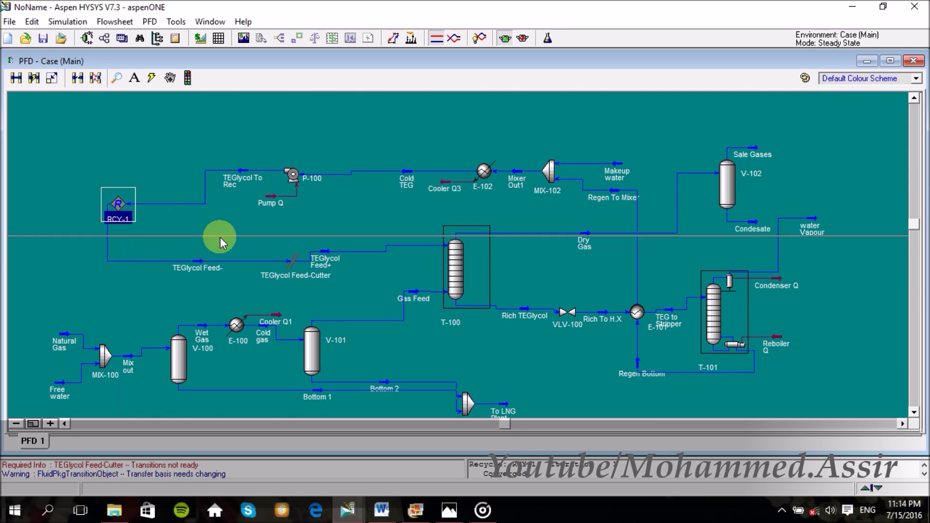
Set the transfer basis of the TEGlycol Feed-Cutter transition to T-P Flash.
double_click(293, 263)
left_click(244, 347)
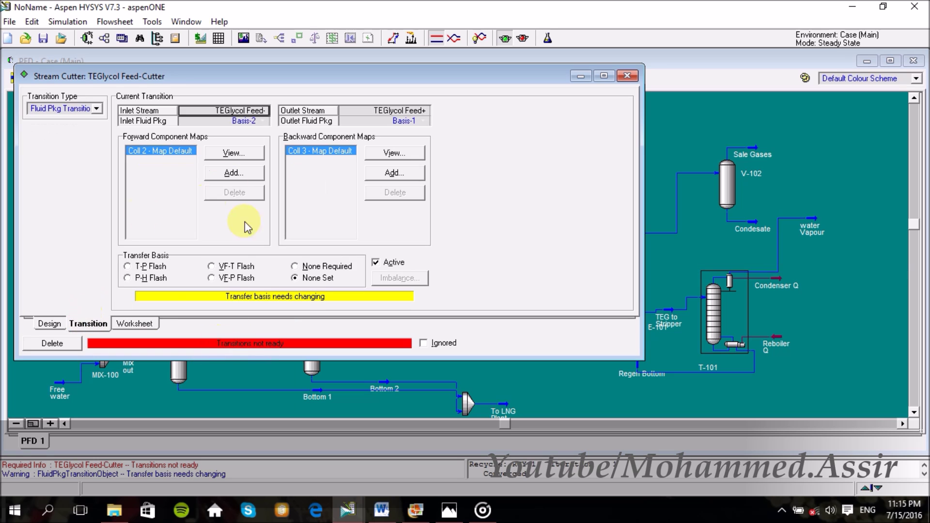
left_click(128, 267)
left_click(627, 76)
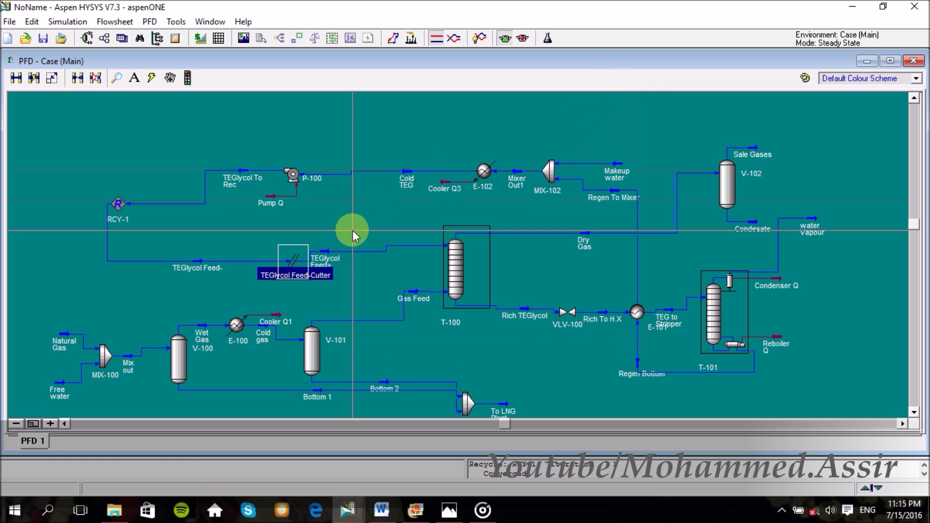
Show the tables of the Natural Gas and Free water streams, placed above and below the feed inlets.
scroll(911, 230, "down", 1)
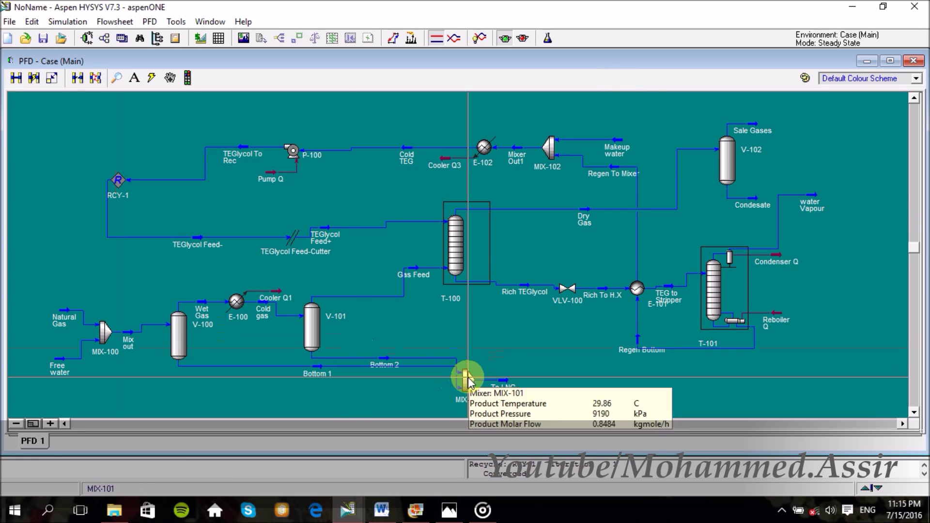
left_click(65, 315)
right_click(65, 315)
left_click(47, 305)
left_click_drag(137, 350, 94, 286)
right_click(58, 362)
left_click(64, 165)
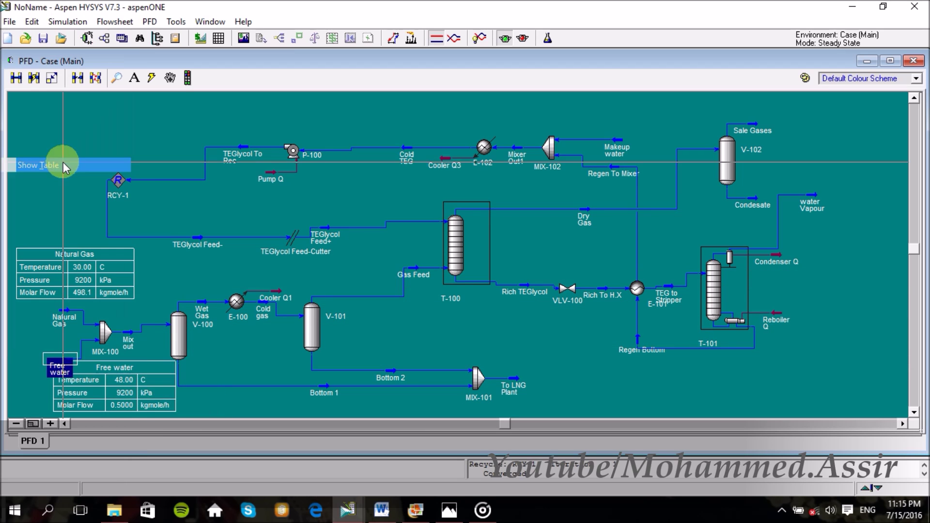
left_click_drag(94, 390, 58, 401)
Show the tables of the TEGlycol To Rec and Cold TEG streams and place them above their streams.
right_click(169, 180)
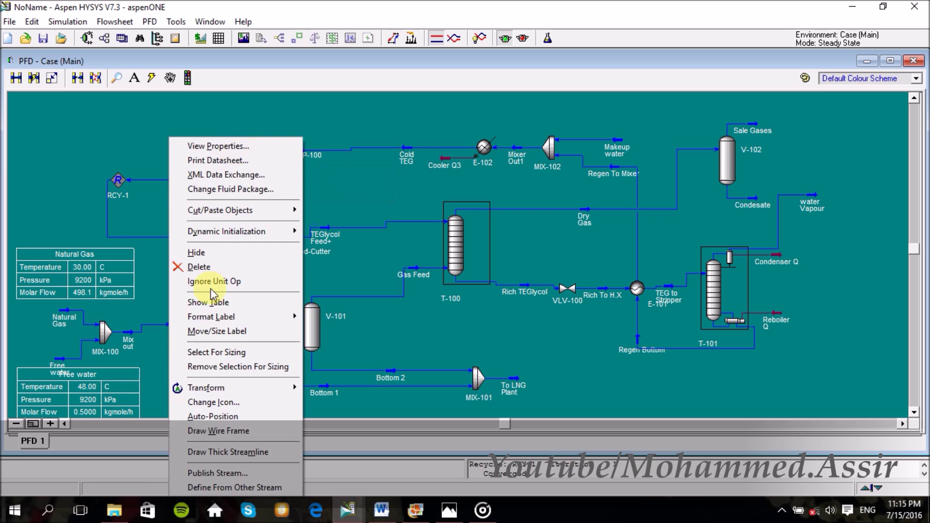
left_click(206, 301)
left_click_drag(261, 186, 97, 152)
right_click(405, 149)
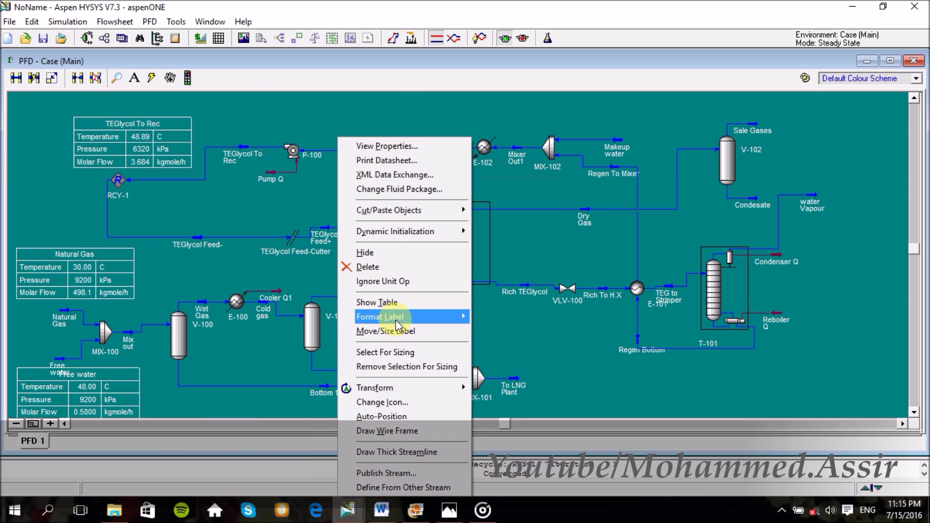
left_click(383, 302)
left_click_drag(427, 195, 327, 125)
Show the tables of the Gas Feed and Dry Gas streams and place them in the free space beneath their streams.
right_click(407, 270)
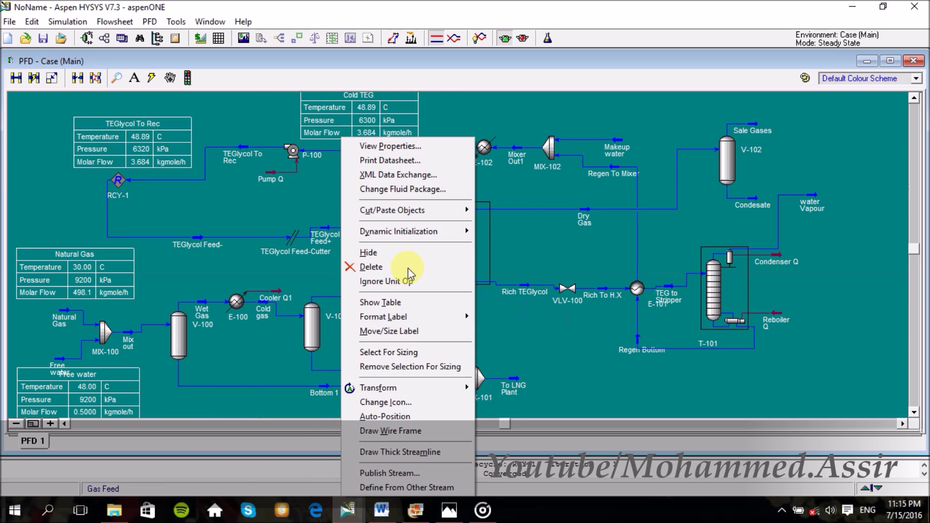
left_click(381, 303)
mouse_move(386, 300)
left_mouse_down()
mouse_move(408, 341)
mouse_move(405, 290)
mouse_move(398, 315)
left_mouse_up()
right_click(587, 220)
left_click(583, 304)
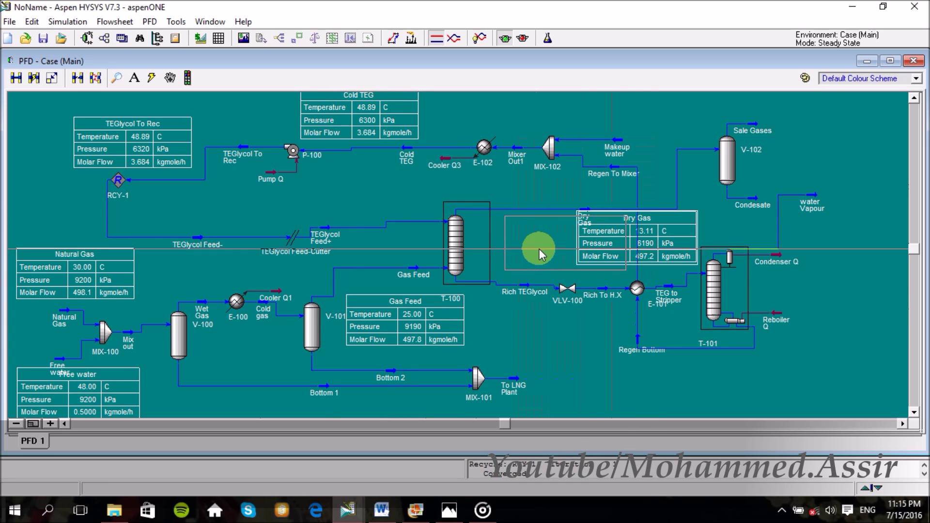
left_click_drag(536, 257, 485, 216)
Show the tables of the Rich To H.X and water Vapour streams and place them below their streams.
right_click(605, 290)
left_click(561, 302)
left_click_drag(612, 318, 511, 342)
right_click(811, 199)
left_click(814, 277)
left_click_drag(821, 257, 830, 268)
Show the tables of the Makeup water and Sale Gases streams, placed above mixer MIX-102's feed and beside separator V-102.
right_click(613, 141)
left_click(591, 301)
left_click_drag(650, 164, 635, 111)
right_click(748, 128)
left_click(745, 275)
left_click_drag(769, 155, 819, 146)
Show the table of the TEGlycol Feed+ stream and place it just above the stream.
right_click(323, 228)
left_click(312, 301)
left_click_drag(312, 301, 395, 200)
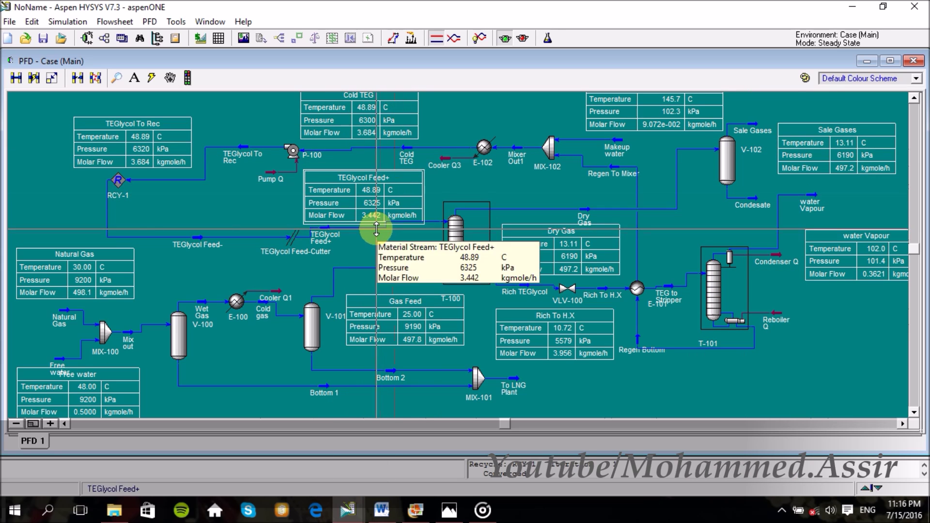
right_click(189, 235)
key("Escape")
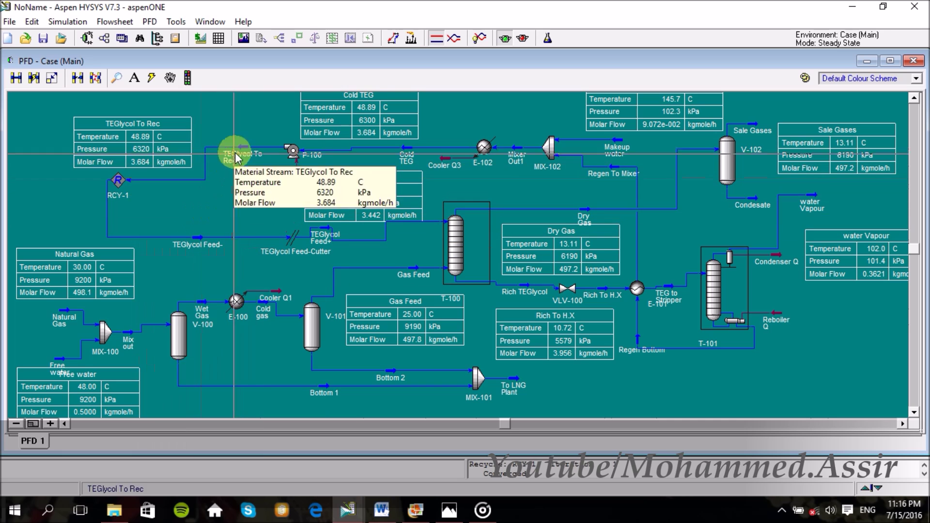
Inspect the TEGlycol To Rec and TEGlycol Feed+ streams on both sides of the recycle.
double_click(230, 148)
left_click(322, 91)
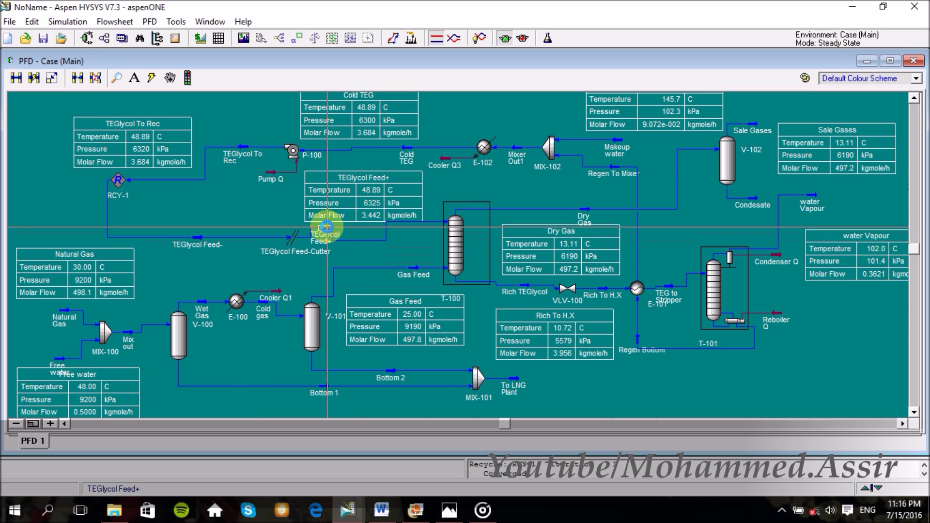
double_click(323, 224)
left_click(338, 106)
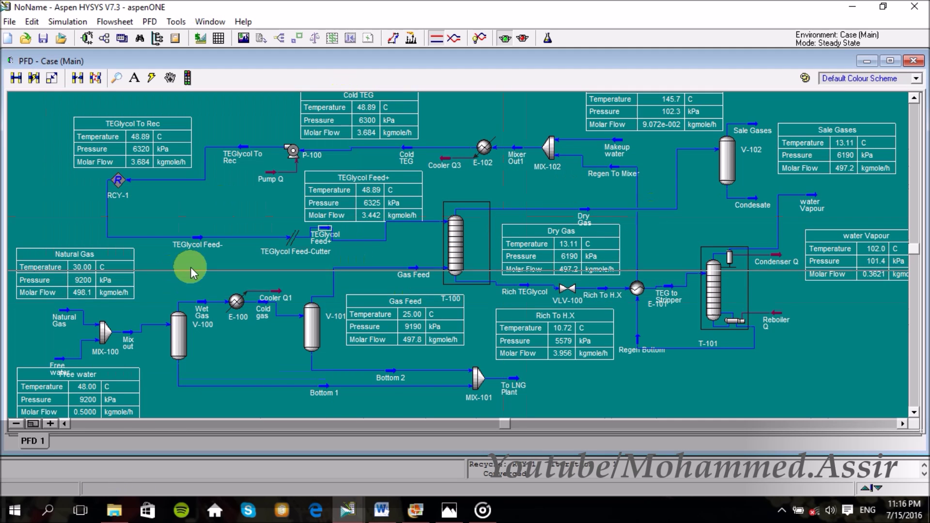
Show the table of the Regen Bottom stream and place it below column T-101.
left_click(18, 423)
left_click_drag(479, 424, 491, 425)
right_click(603, 333)
left_click(585, 304)
left_click_drag(656, 365, 686, 385)
left_click_drag(400, 383, 565, 196)
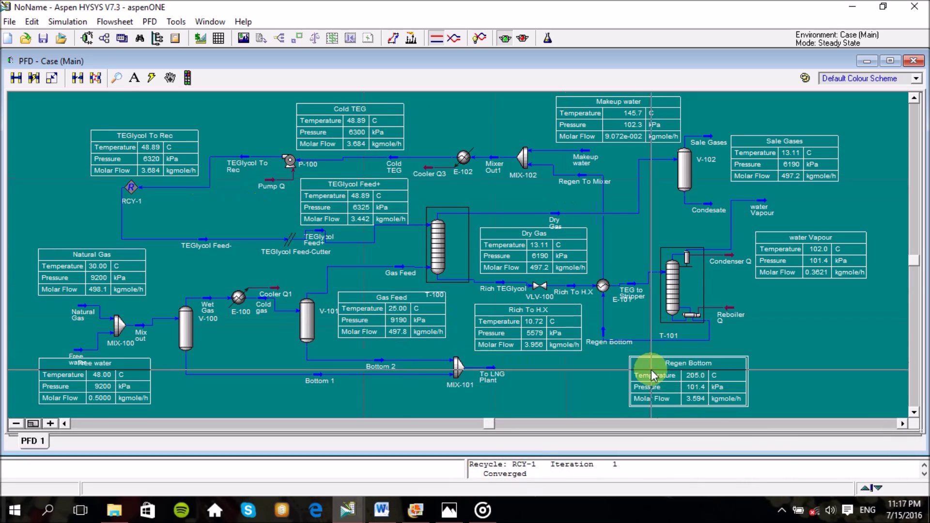